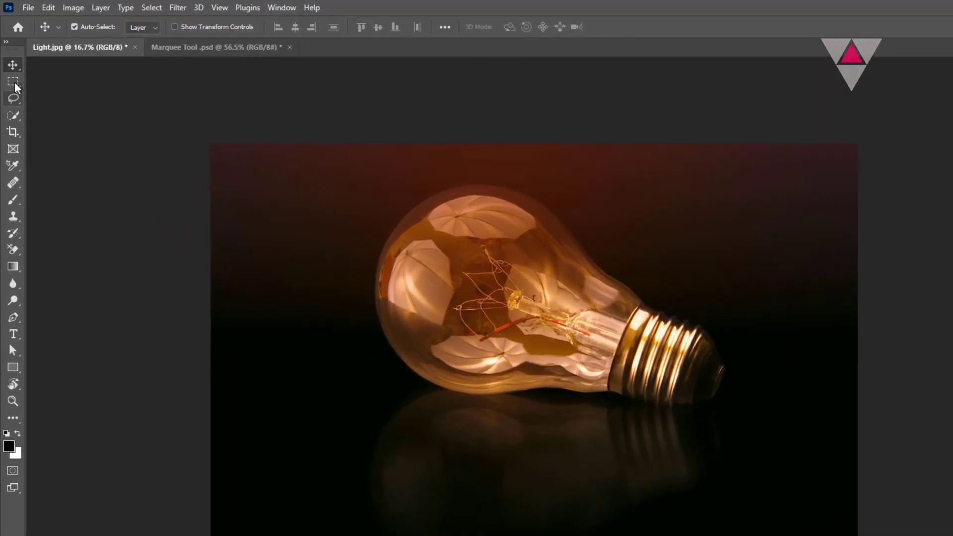
Step: Return from the Brush to the Rectangular Marquee and reveal its four marquee variants
click(12, 82)
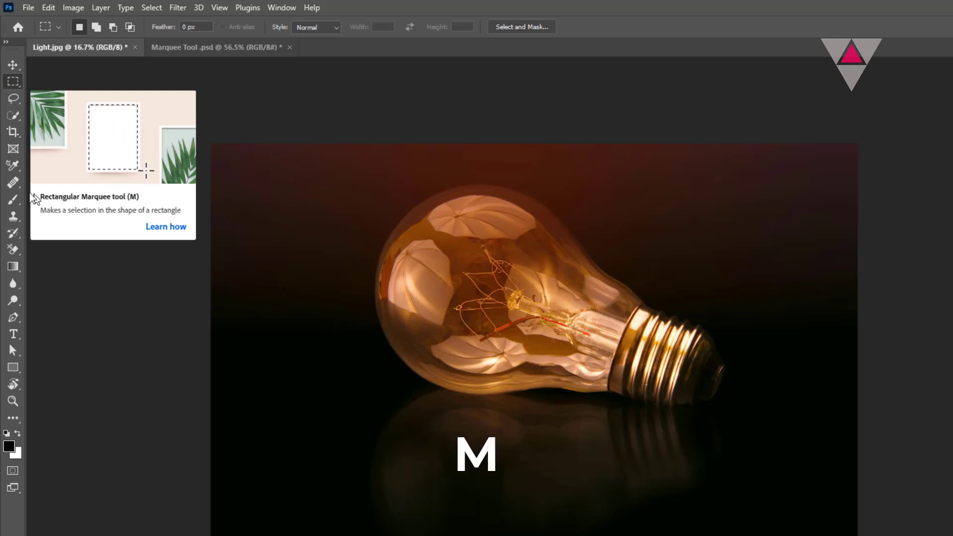
click(13, 200)
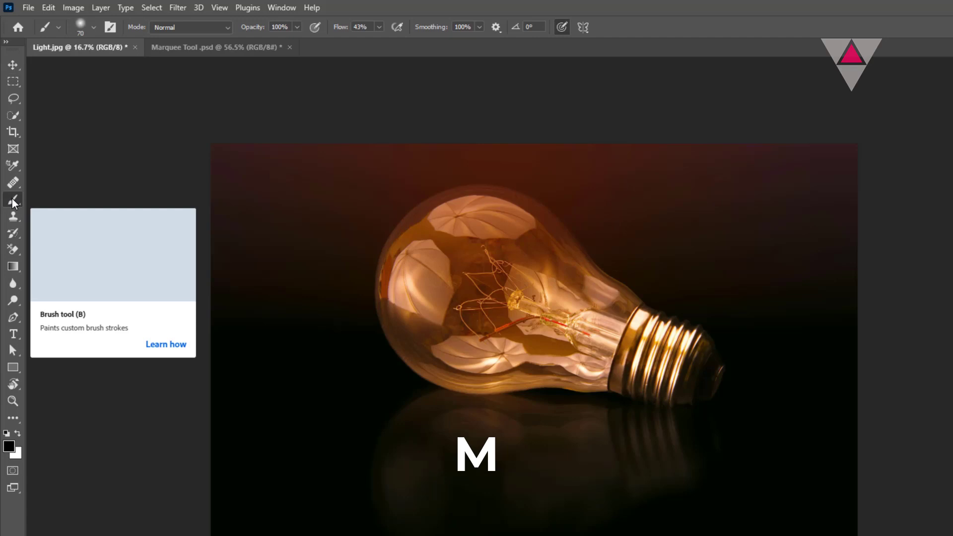
key(m)
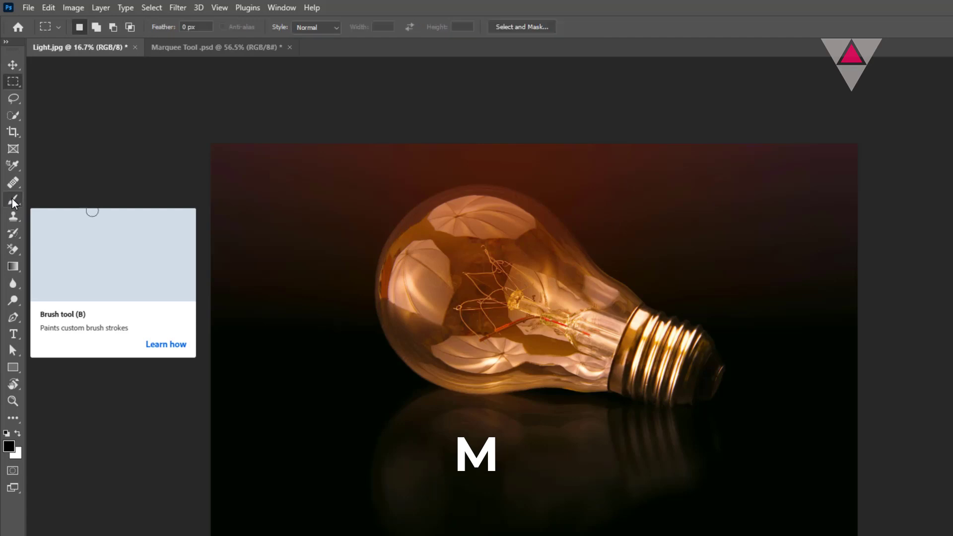
click(12, 80)
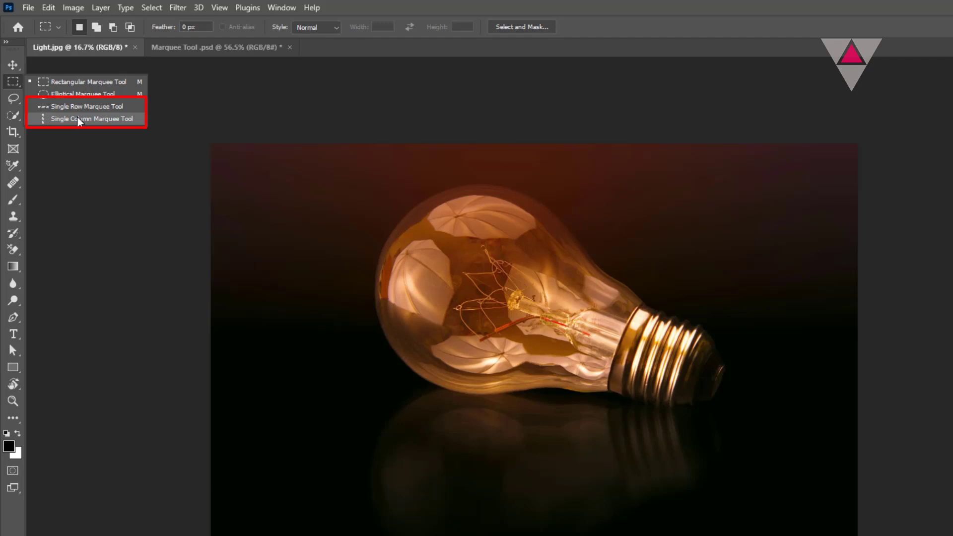
Step: In Marquee Tool.psd, fill one-pixel rows with the foreground colour using Single Row Marquee
click(76, 106)
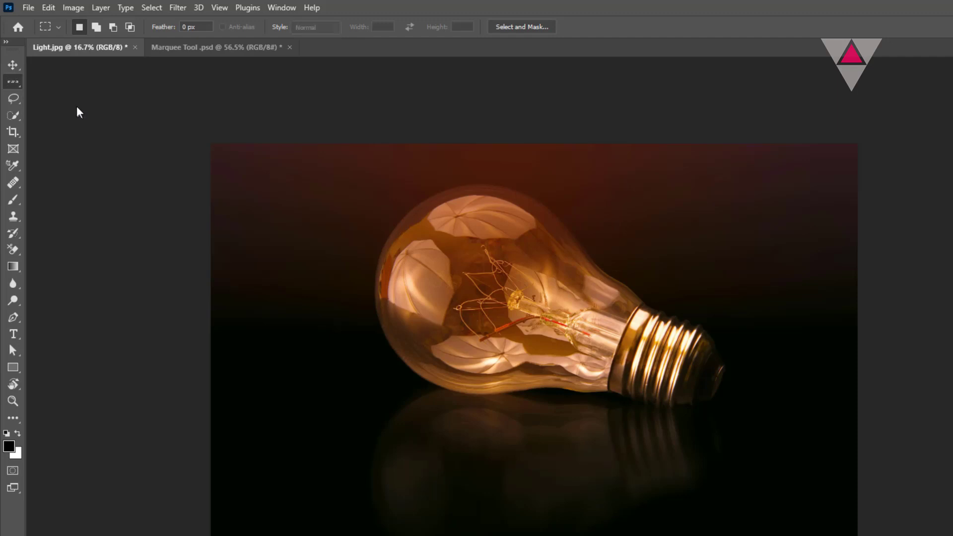
click(181, 47)
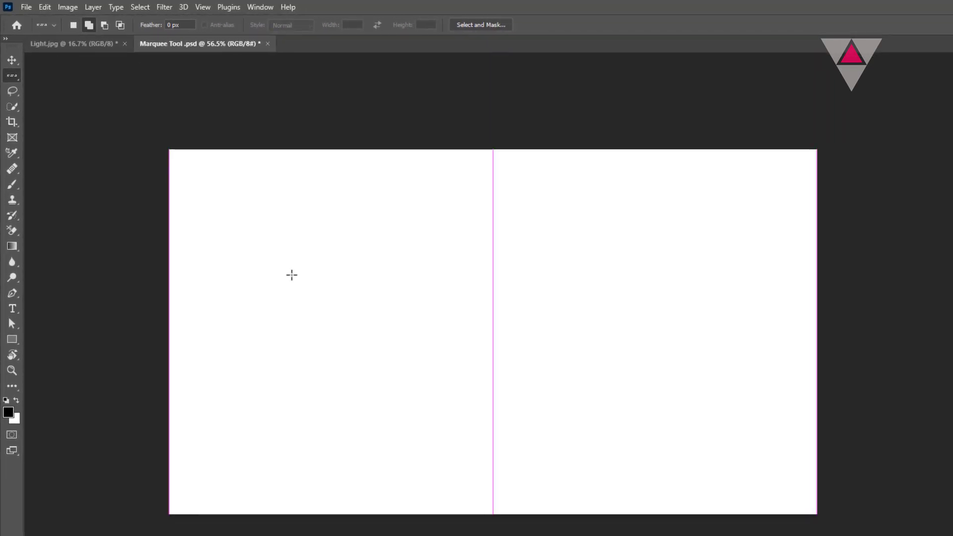
click(304, 286)
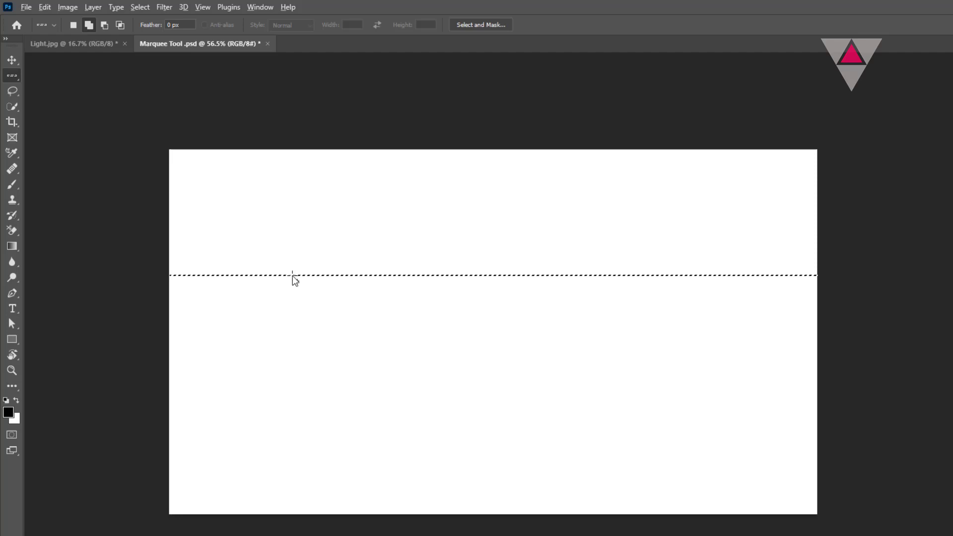
key(alt+BackSpace)
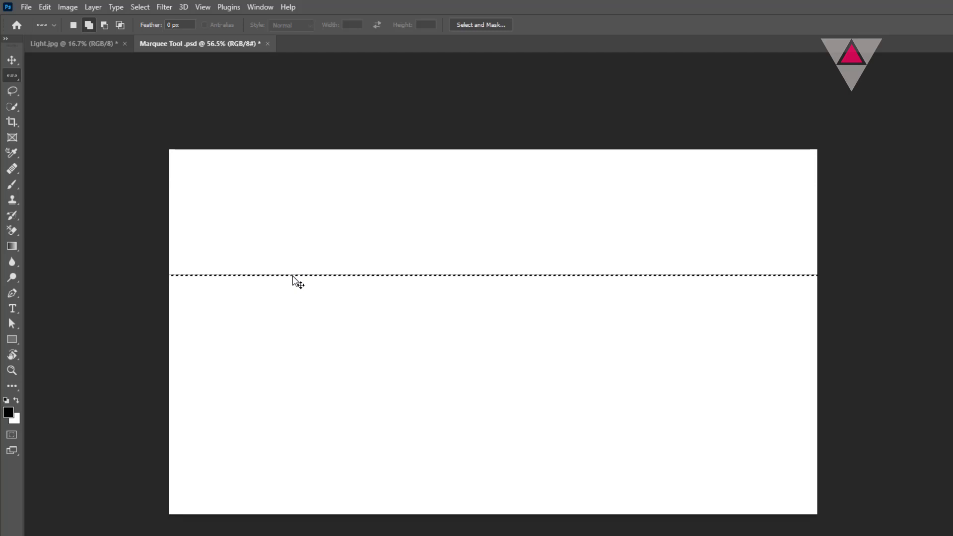
key(ctrl+d)
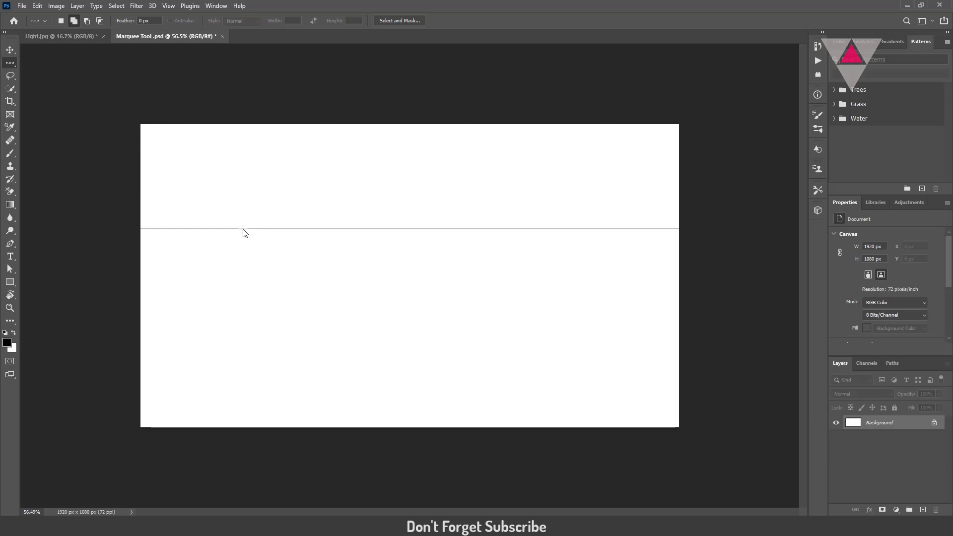
click(236, 251)
key(ctrl+d)
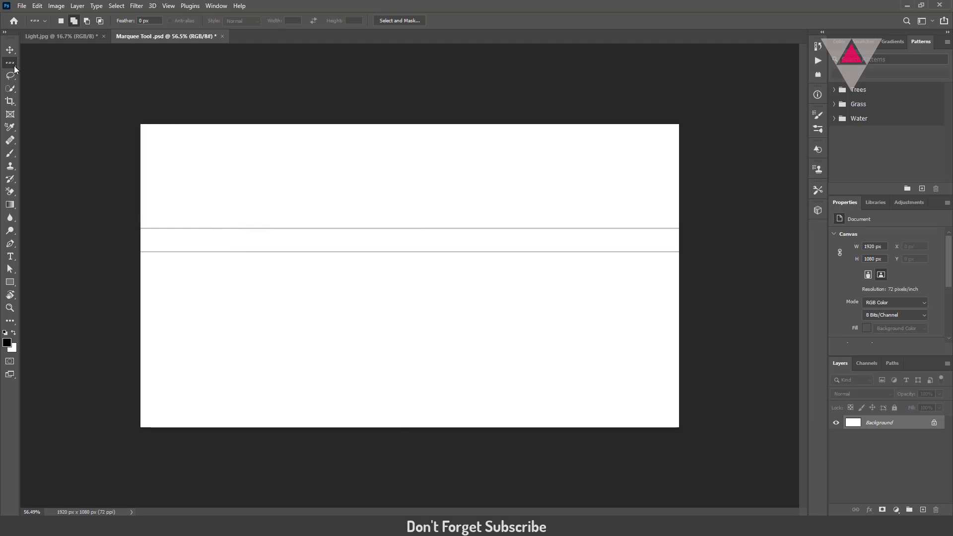
Step: Fill two one-pixel columns with Single Column Marquee, then undo all the line fills
right_click(14, 69)
click(37, 90)
click(392, 212)
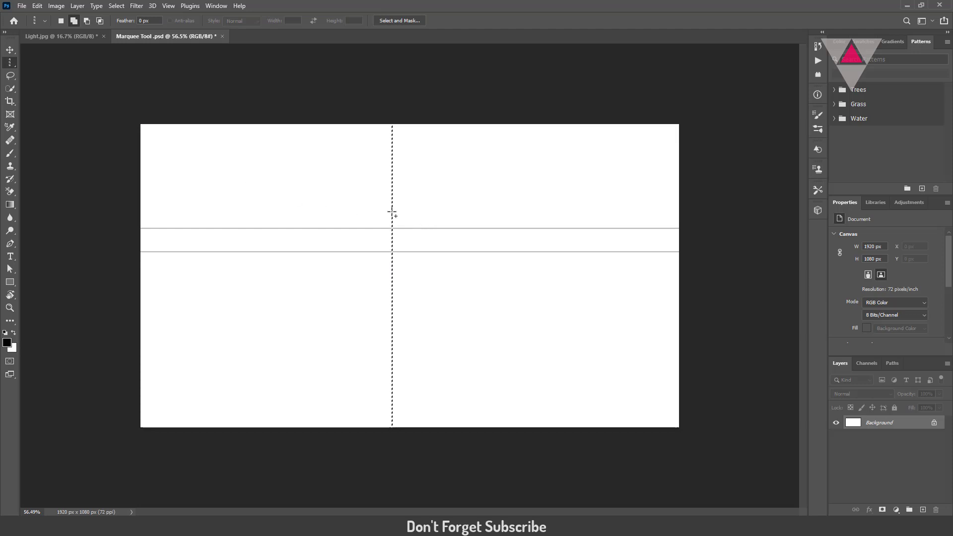
key(alt+BackSpace)
click(440, 216)
key(alt+BackSpace)
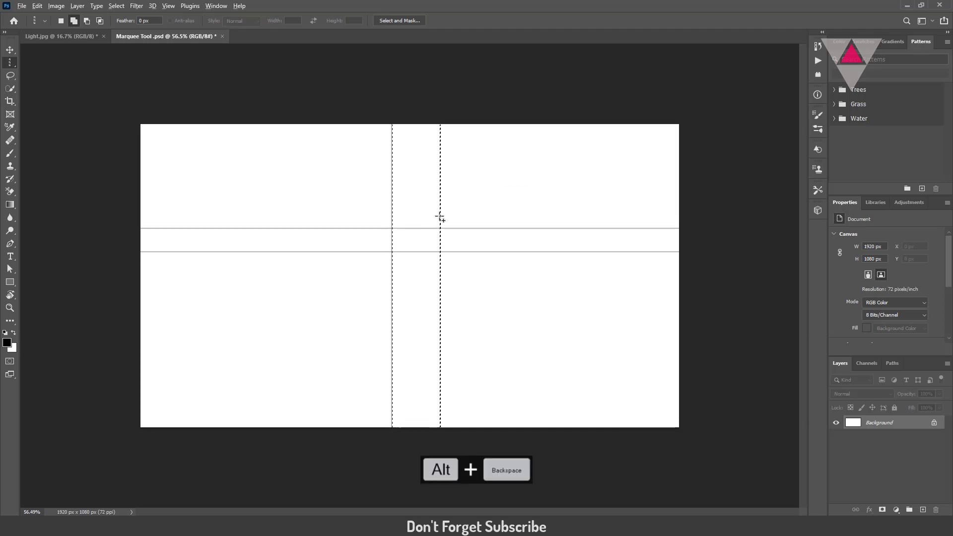
key(ctrl+d)
key(ctrl+z)
key(ctrl+z)
key(ctrl+z)
key(ctrl+z)
key(ctrl+z)
key(ctrl+z)
key(ctrl+z)
key(ctrl+z)
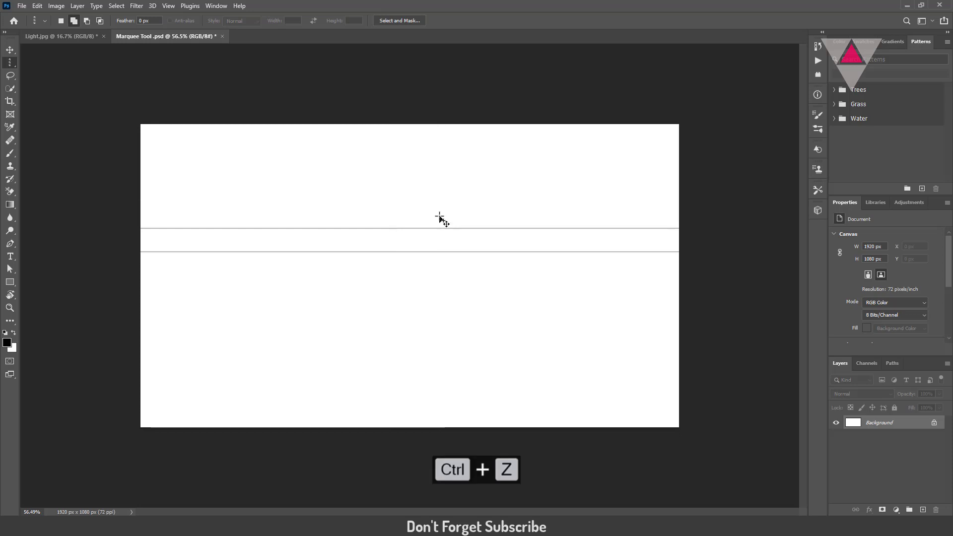
key(ctrl+z)
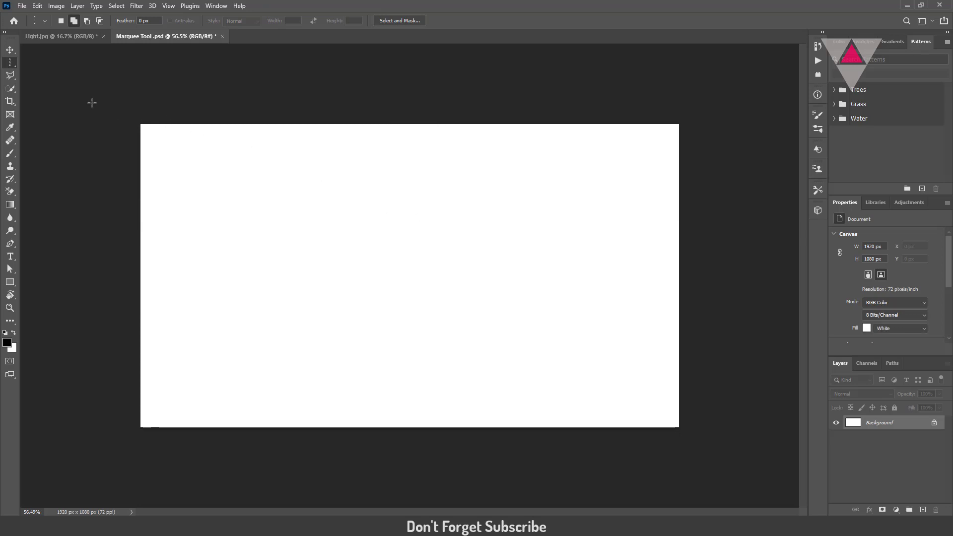
Step: Paint two wavy black brush strokes clipped to a wide rectangular selection in the canvas centre
right_click(12, 69)
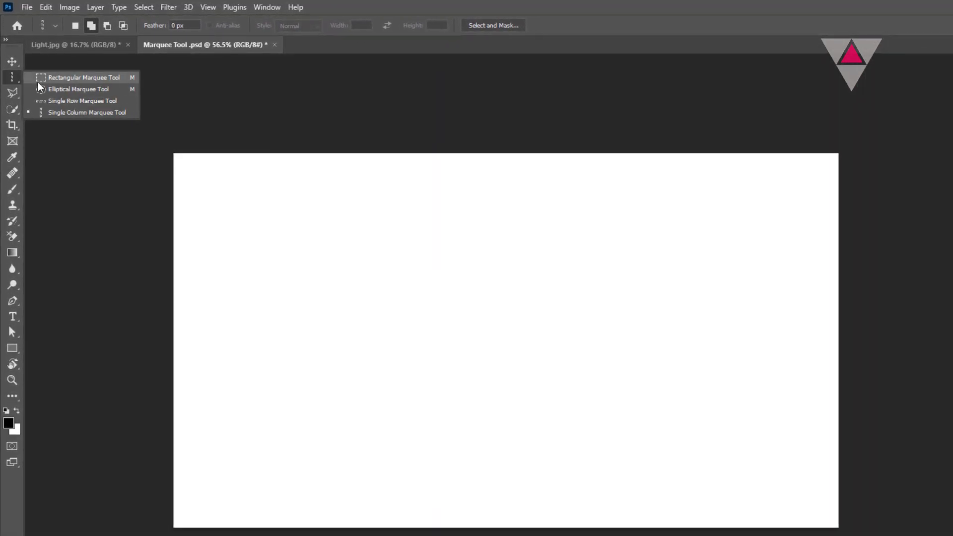
click(32, 65)
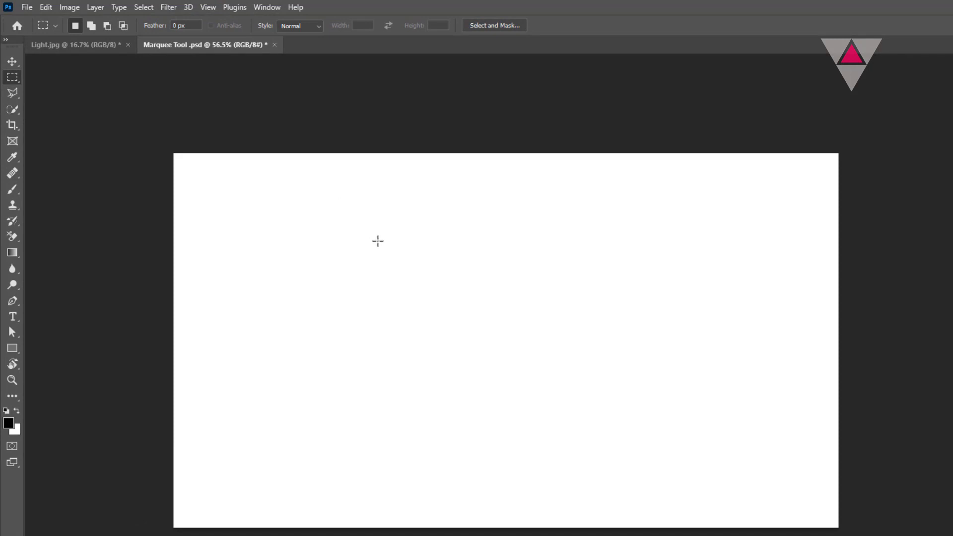
drag(377, 240, 685, 389)
click(19, 191)
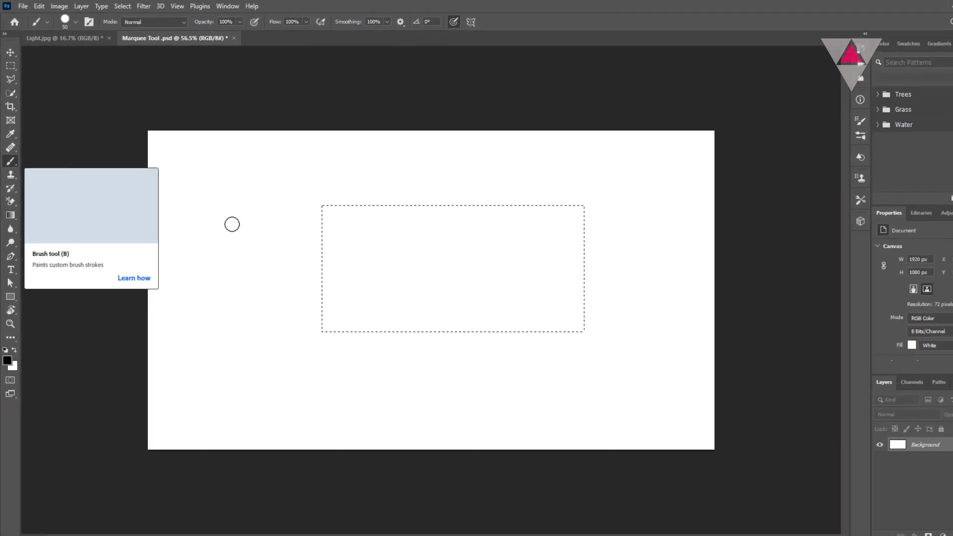
mouse_move(328, 278)
mouse_down()
mouse_move(338, 254)
mouse_move(397, 278)
mouse_move(505, 256)
mouse_move(573, 282)
mouse_up()
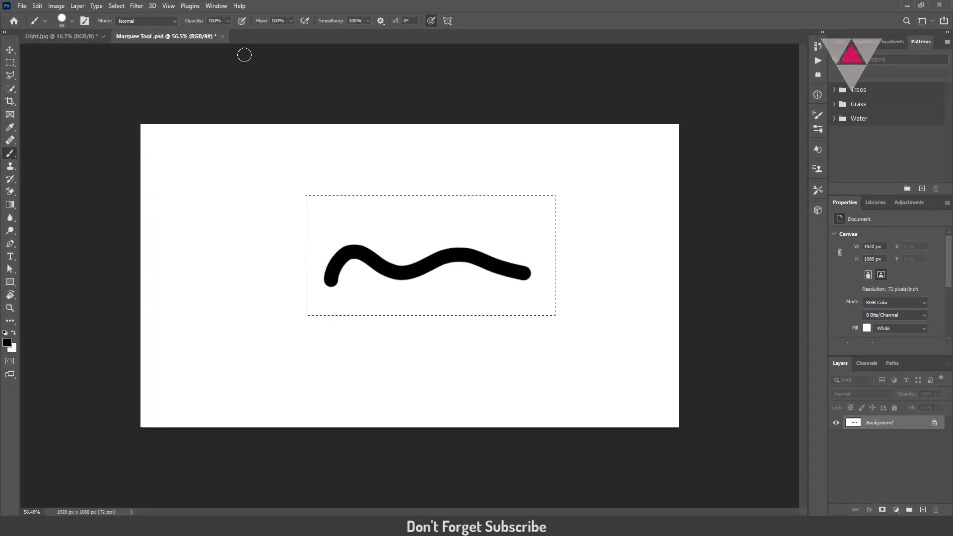
mouse_move(338, 215)
mouse_down()
mouse_move(443, 200)
mouse_move(484, 215)
mouse_move(544, 198)
mouse_move(540, 226)
mouse_move(579, 230)
mouse_move(510, 247)
mouse_move(621, 251)
mouse_up()
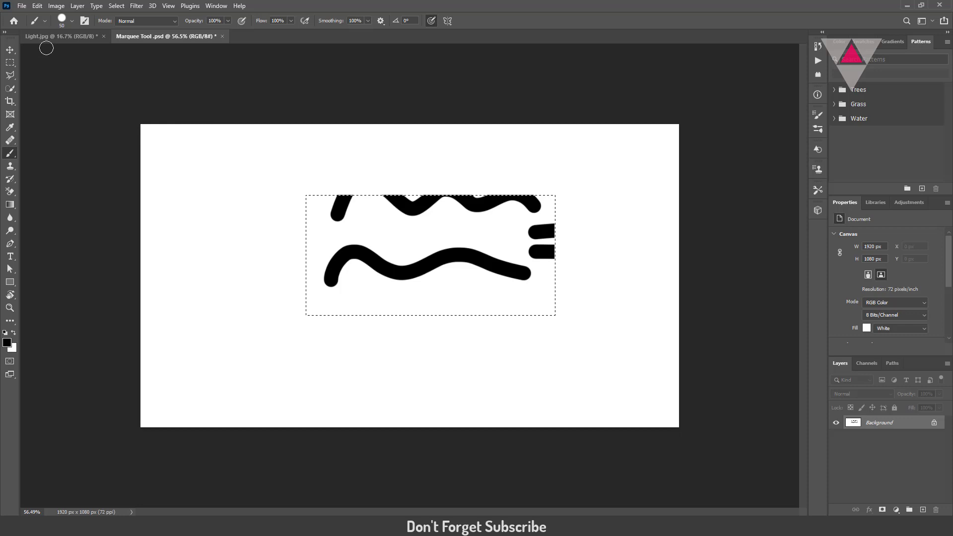
Step: On Light.jpg, draw a rectangular marquee around the light bulb
click(62, 37)
key(m)
mouse_move(253, 132)
mouse_down()
mouse_move(290, 166)
mouse_move(604, 348)
mouse_move(681, 208)
mouse_move(688, 260)
mouse_move(704, 259)
mouse_move(673, 235)
mouse_move(737, 234)
mouse_up()
click(58, 10)
Step: Brighten the bulb selection with Brightness/Contrast, then undo the change
mouse_move(70, 27)
click(233, 30)
click(747, 226)
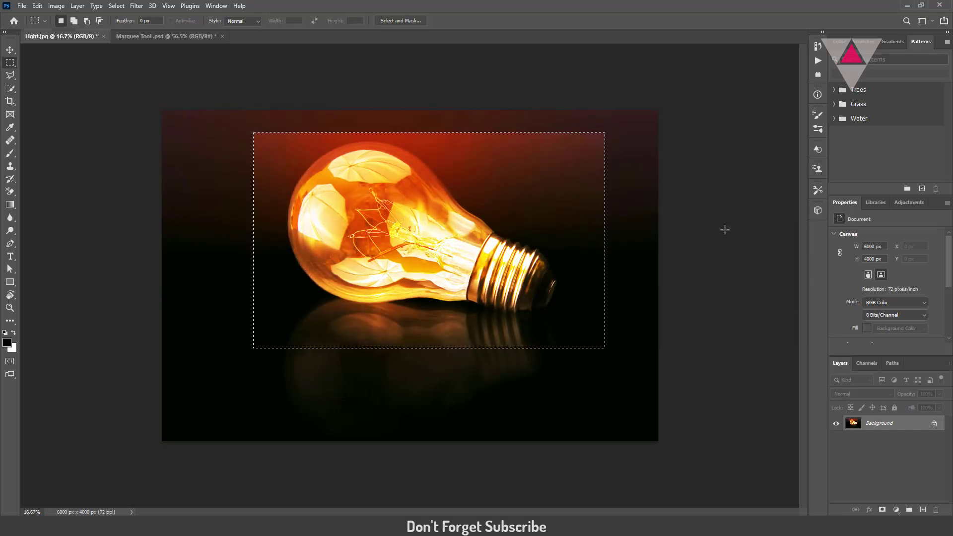
key(ctrl+d)
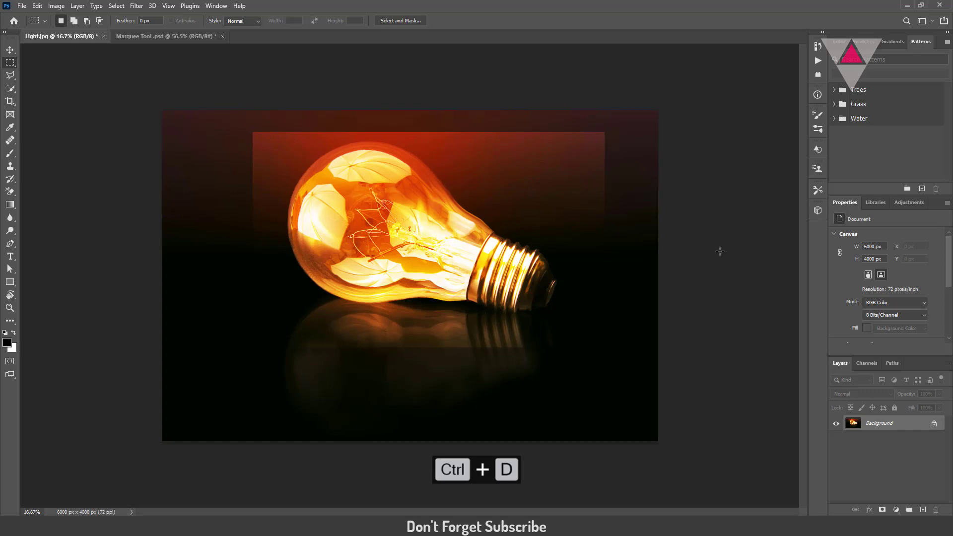
key(ctrl+z)
key(ctrl+z)
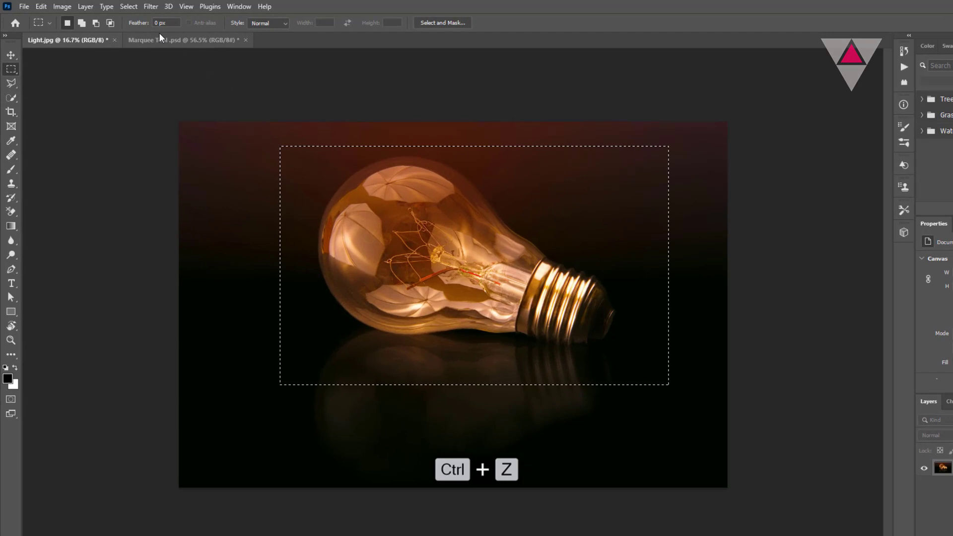
Step: Invert the selection, raise brightness and lower contrast outside the bulb, then undo it
click(116, 5)
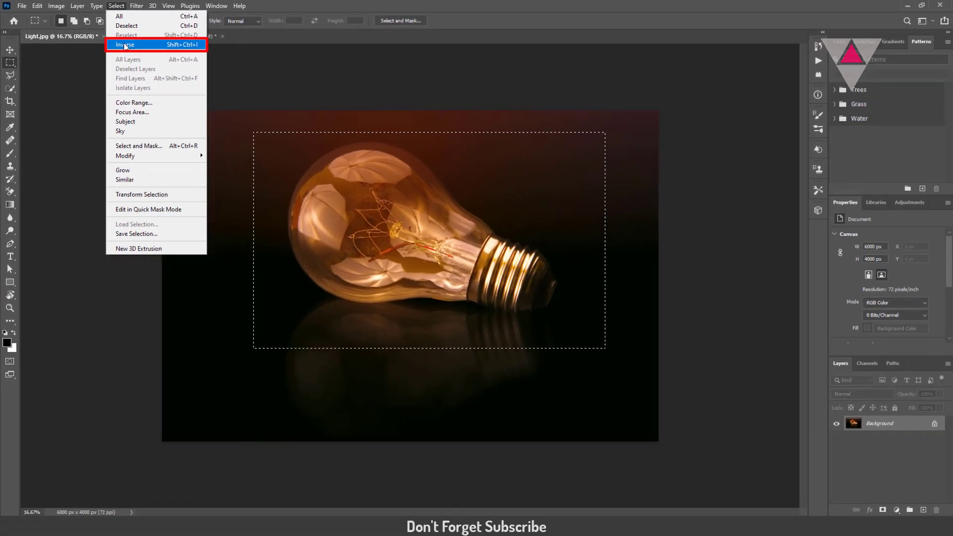
click(139, 50)
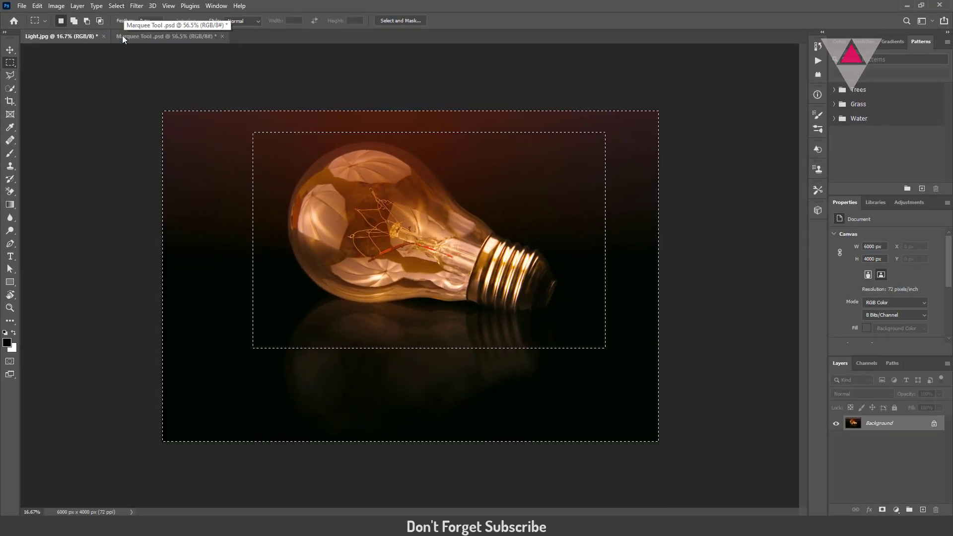
click(68, 7)
mouse_move(70, 31)
click(175, 31)
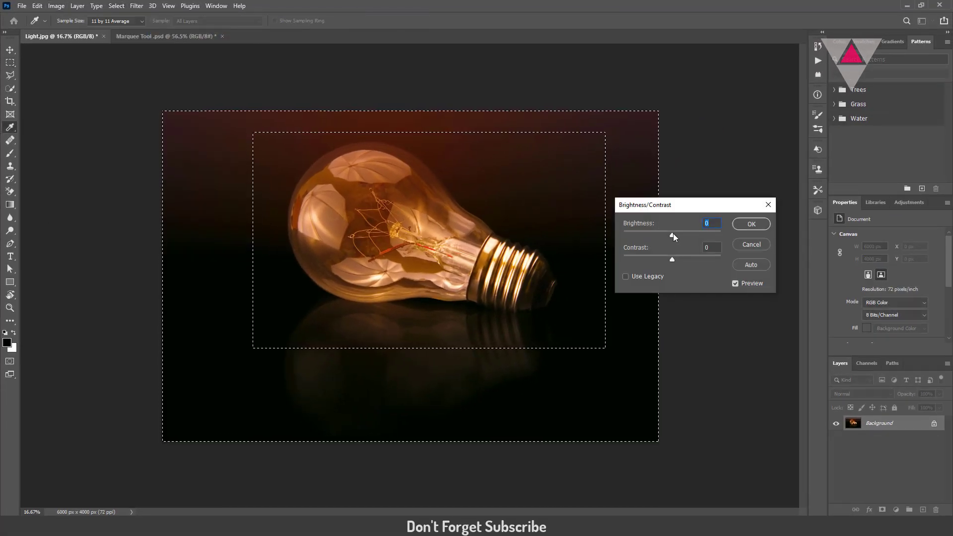
drag(673, 235, 714, 235)
drag(672, 259, 624, 256)
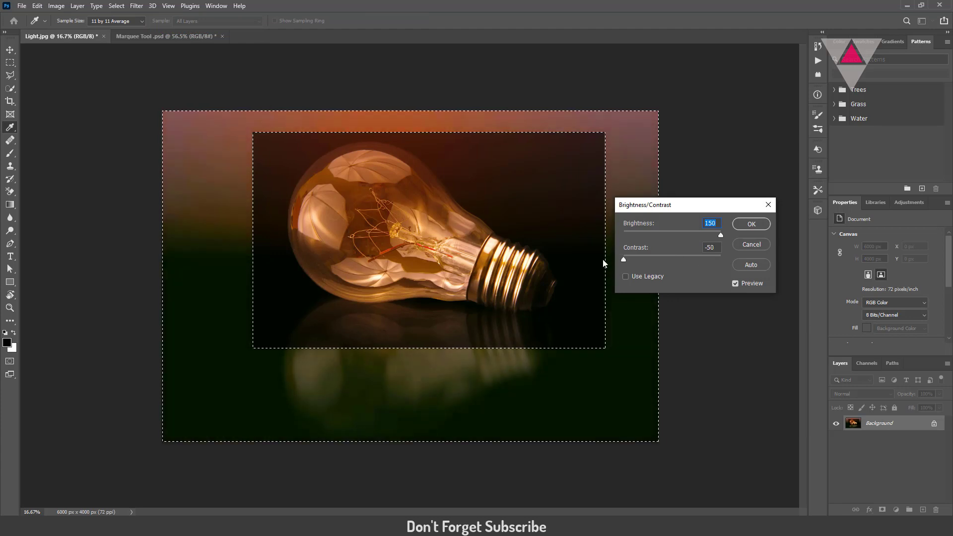
click(750, 225)
key(m)
key(ctrl+z)
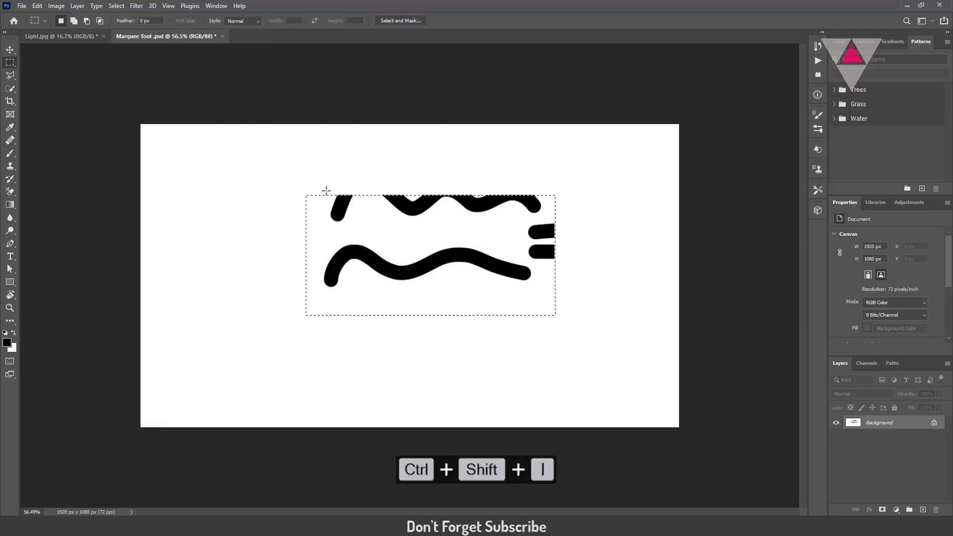
Step: Paint black strokes on Marquee Tool.psd, then fill the whole canvas white and deselect
drag(172, 296, 605, 284)
drag(315, 355, 476, 362)
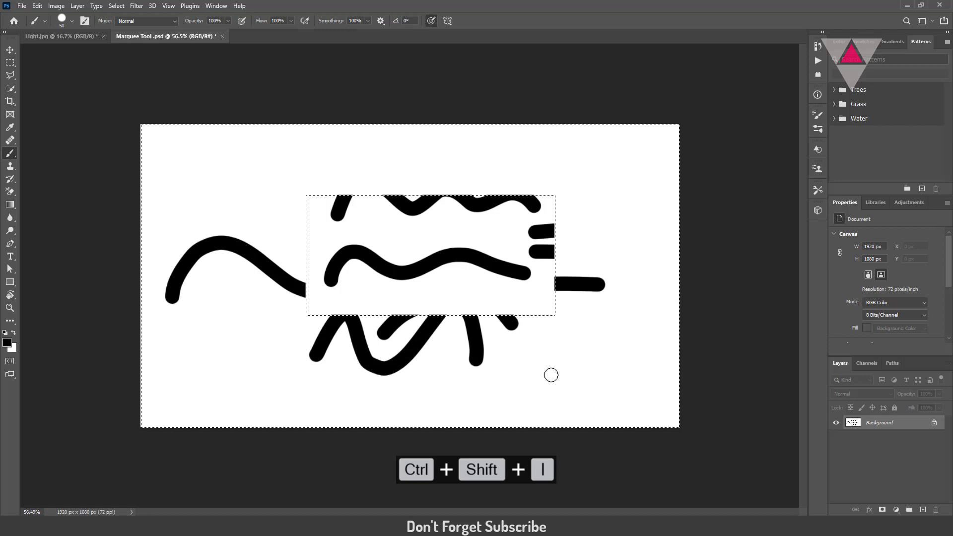
key(ctrl+a)
key(ctrl+BackSpace)
key(ctrl+d)
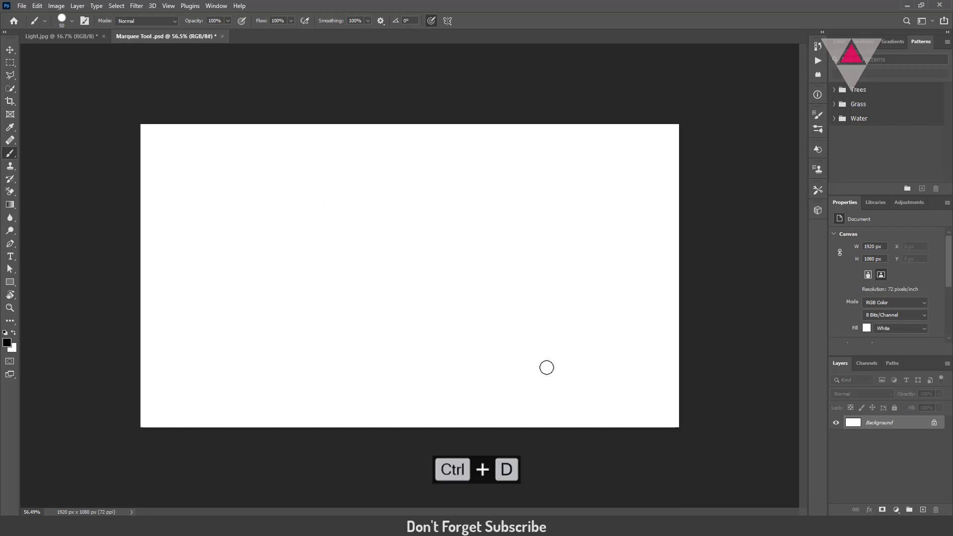
Step: Draw several replacement rectangular selections, ending with one near the top-left
click(11, 63)
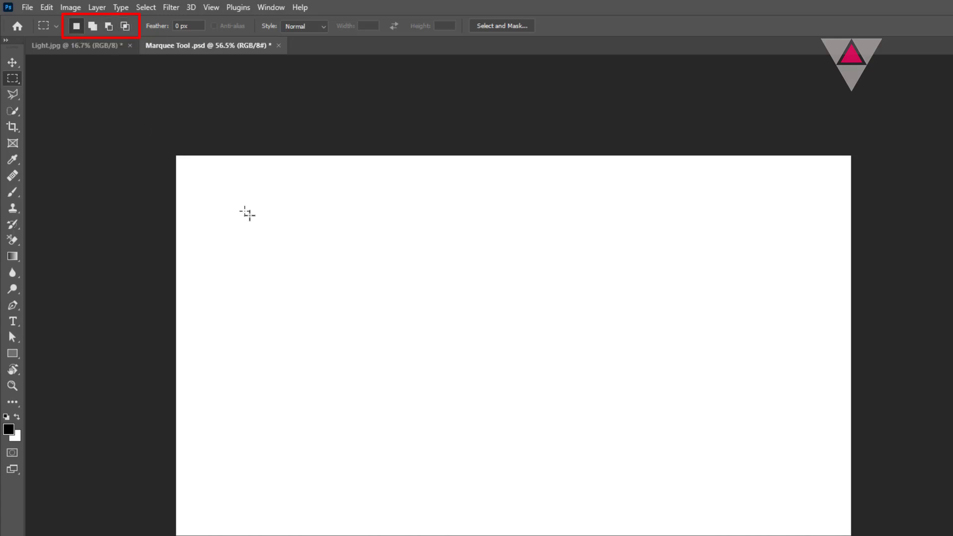
drag(244, 211, 334, 268)
drag(351, 206, 445, 269)
drag(231, 217, 323, 274)
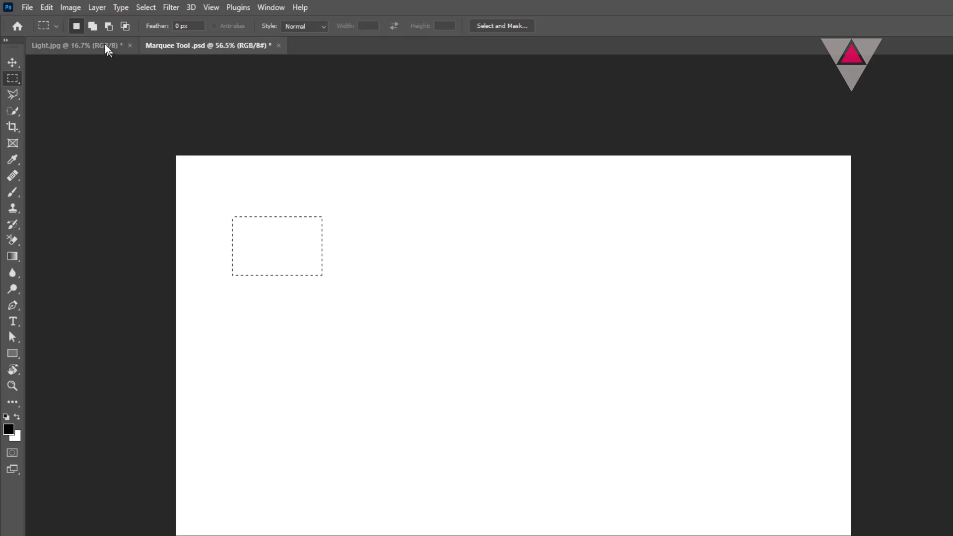
Step: Add a wider overlapping rectangle, then subtract a notch from the selection
click(92, 27)
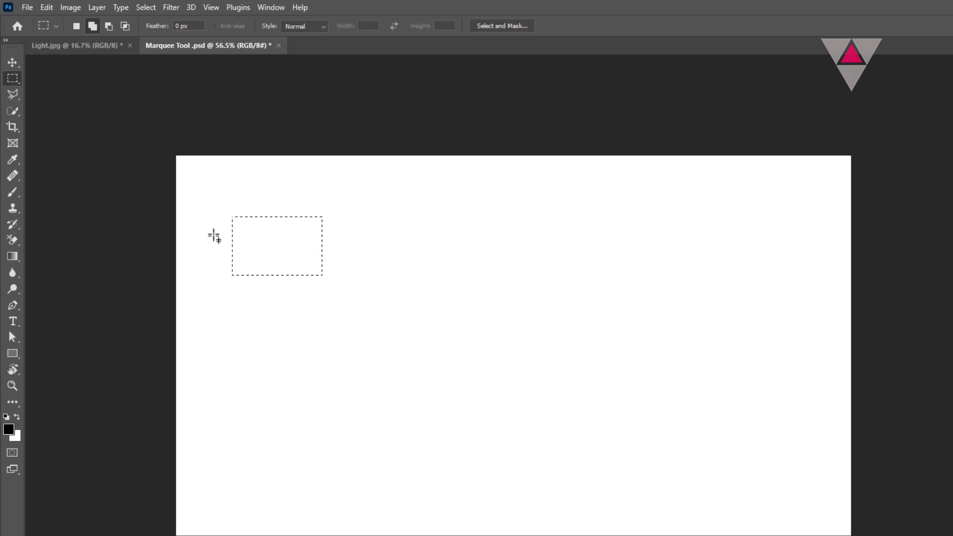
drag(253, 248, 343, 262)
key(Escape)
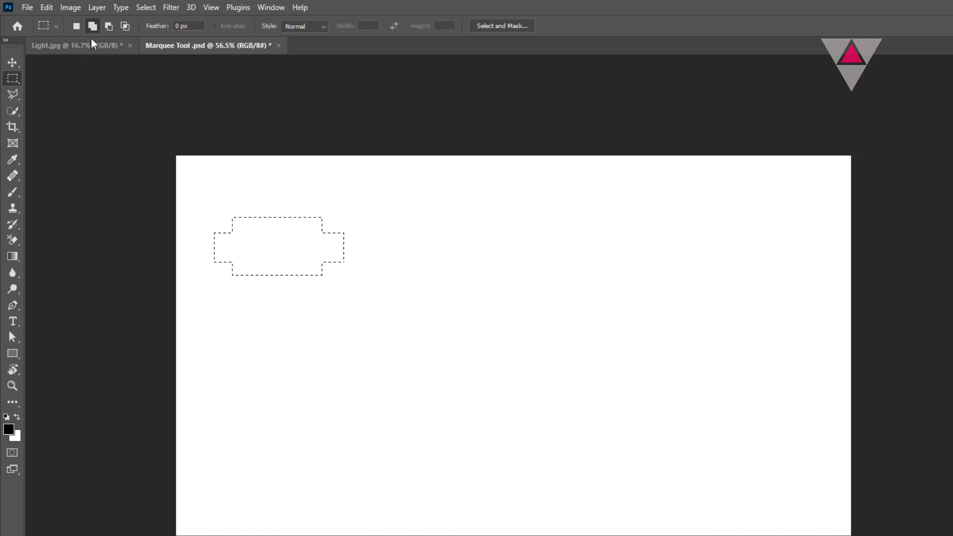
click(109, 26)
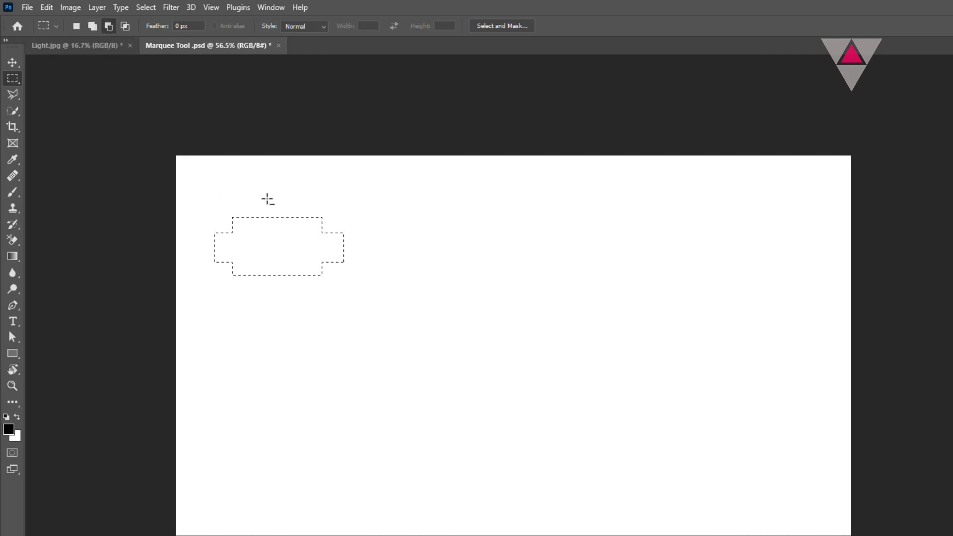
drag(262, 198, 287, 227)
Step: Intersect with a new rectangle and try the Shift, Alt and Alt+Shift modifiers
click(125, 26)
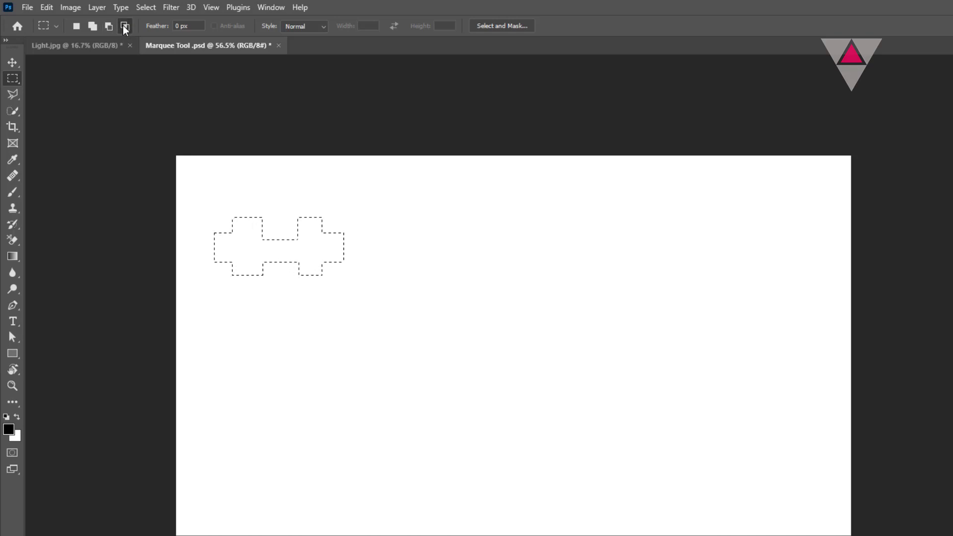
drag(206, 210, 207, 213)
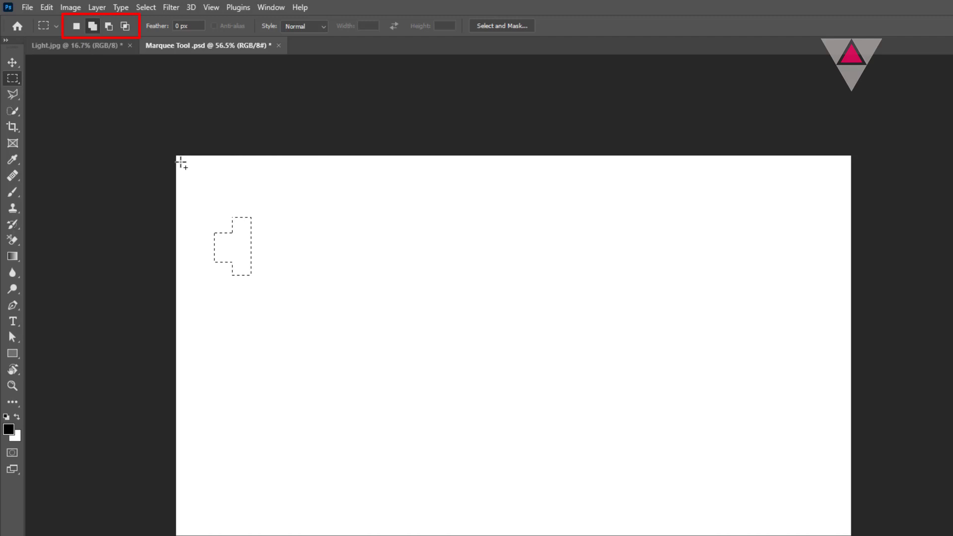
key(shift)
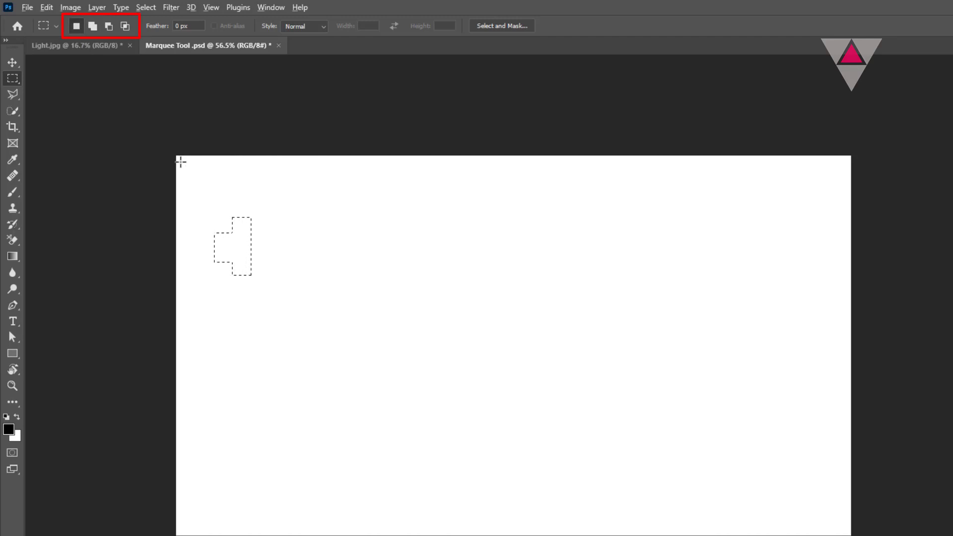
key(alt)
key(alt+shift)
key(alt+shift)
Step: Set Feather to 10 px and fill two black rectangles side by side near the top-left
key(ctrl+d)
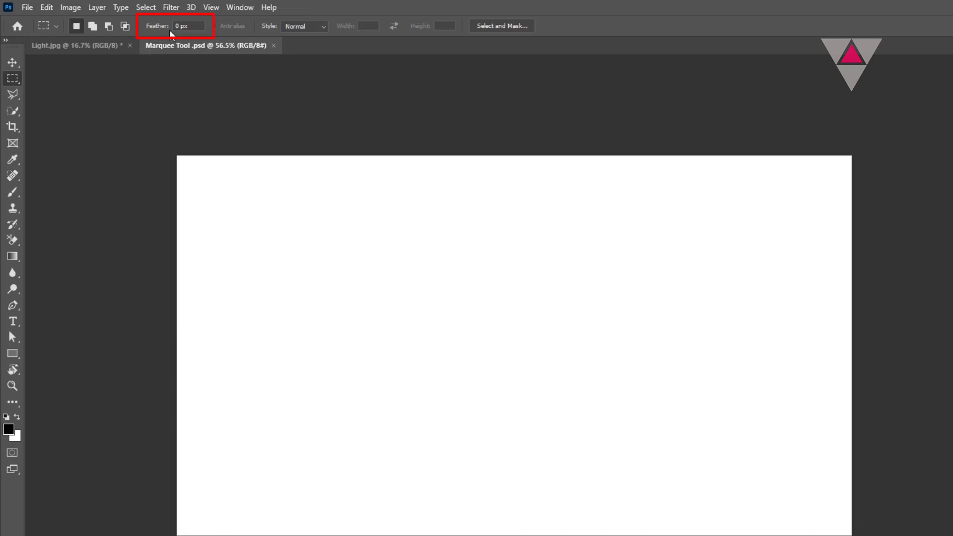
text(10)
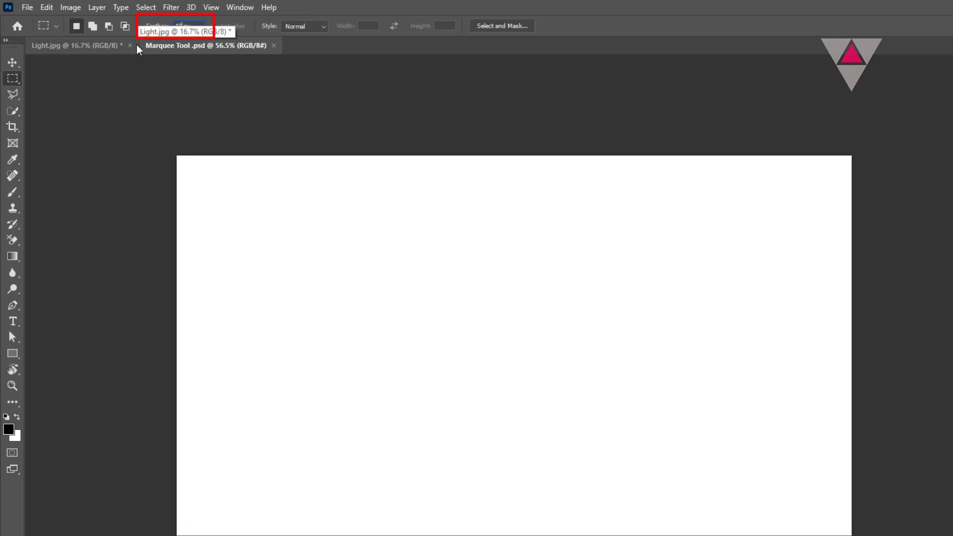
drag(194, 174, 269, 218)
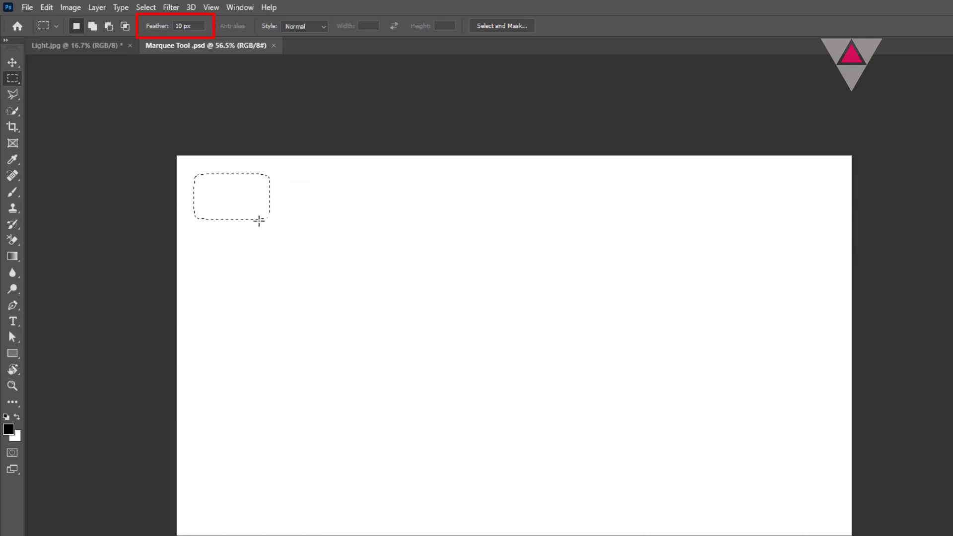
key(alt+BackSpace)
drag(281, 175, 354, 223)
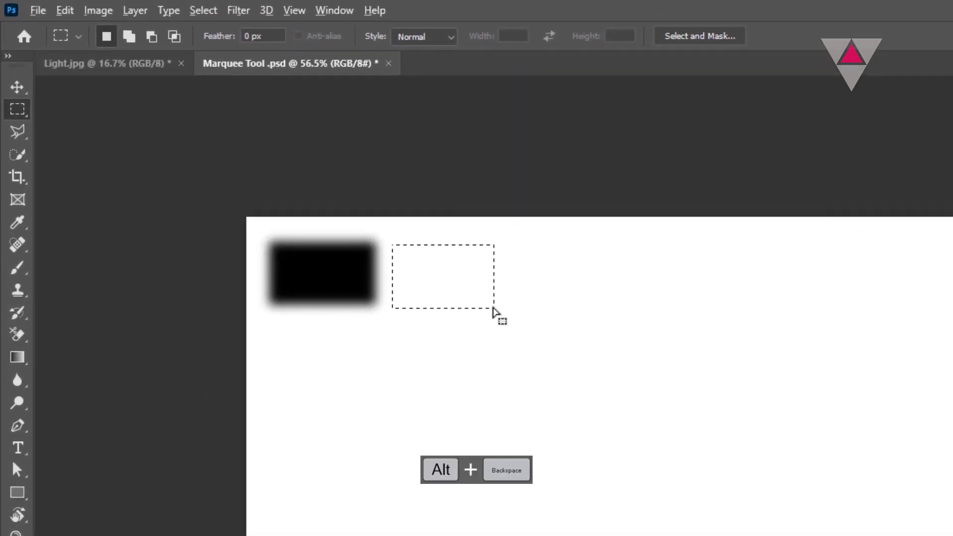
key(alt+BackSpace)
click(491, 325)
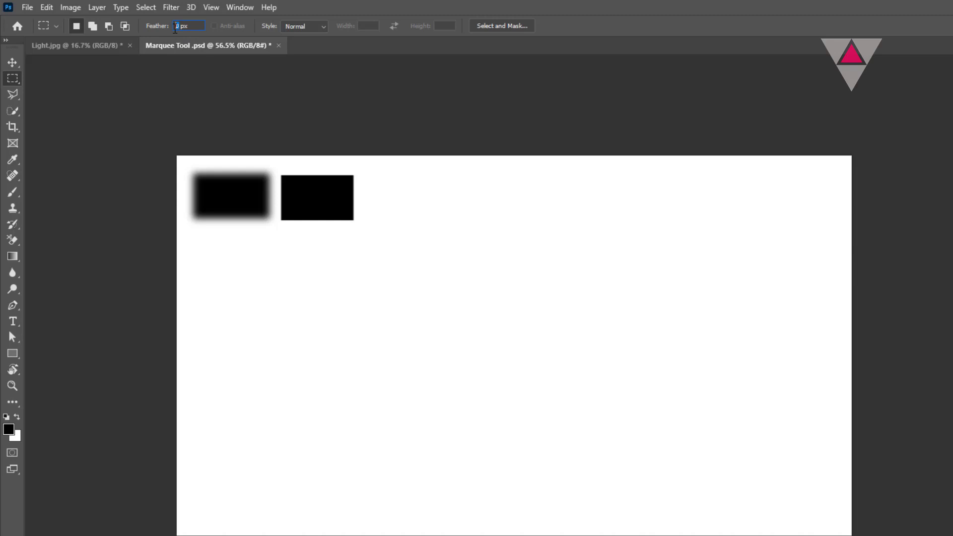
Step: Reset Feather to 0 px, select four added rectangles, fill them black, then undo
key(ctrl+z)
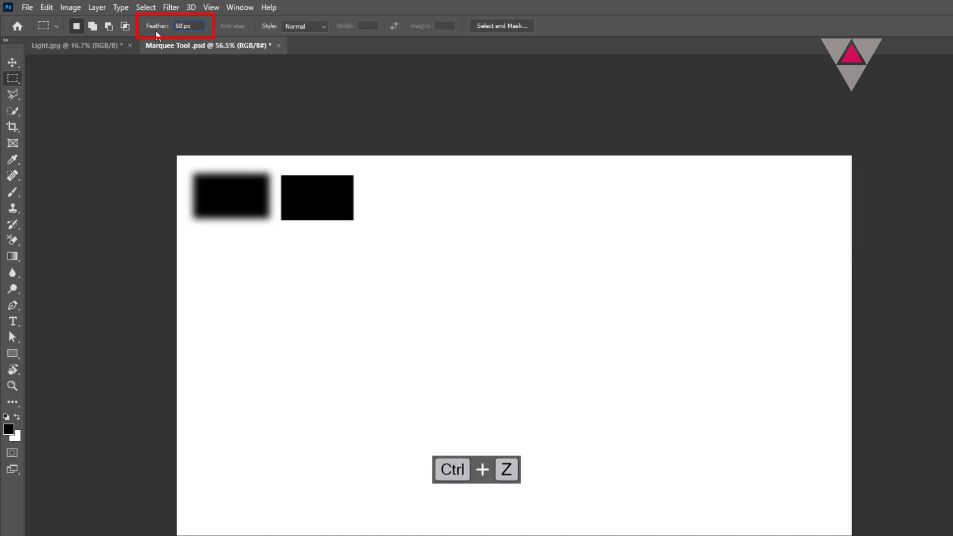
key(F9)
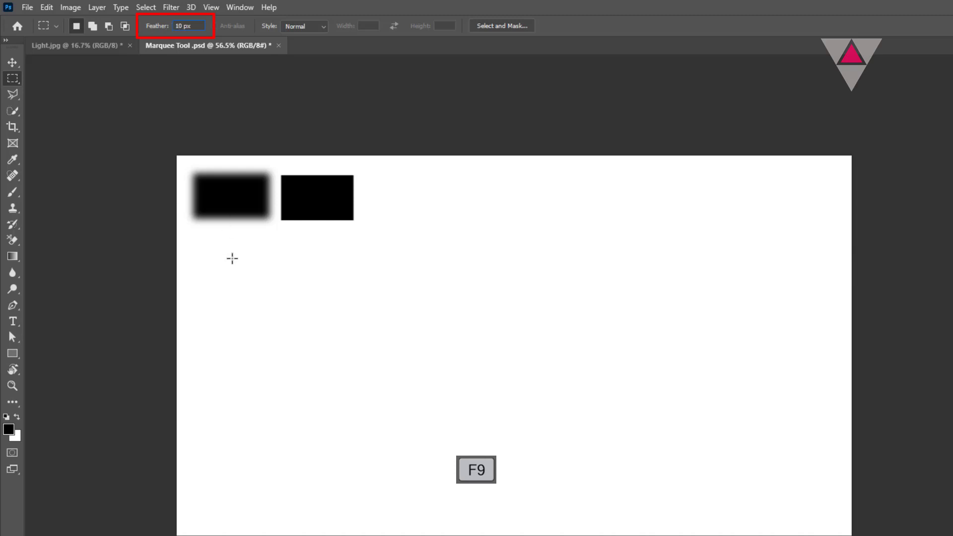
drag(205, 254, 279, 299)
click(93, 25)
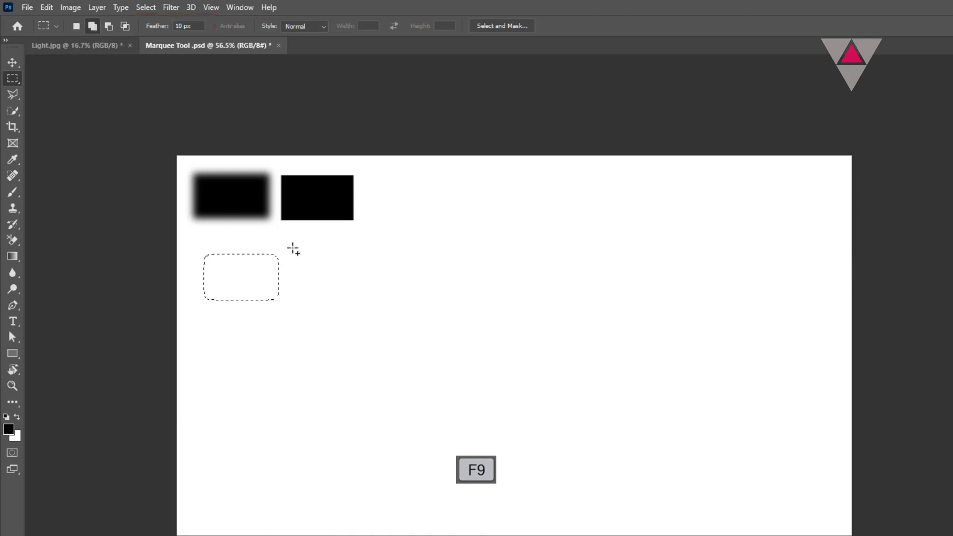
drag(301, 257, 373, 299)
drag(400, 248, 431, 279)
drag(326, 330, 393, 377)
key(alt+BackSpace)
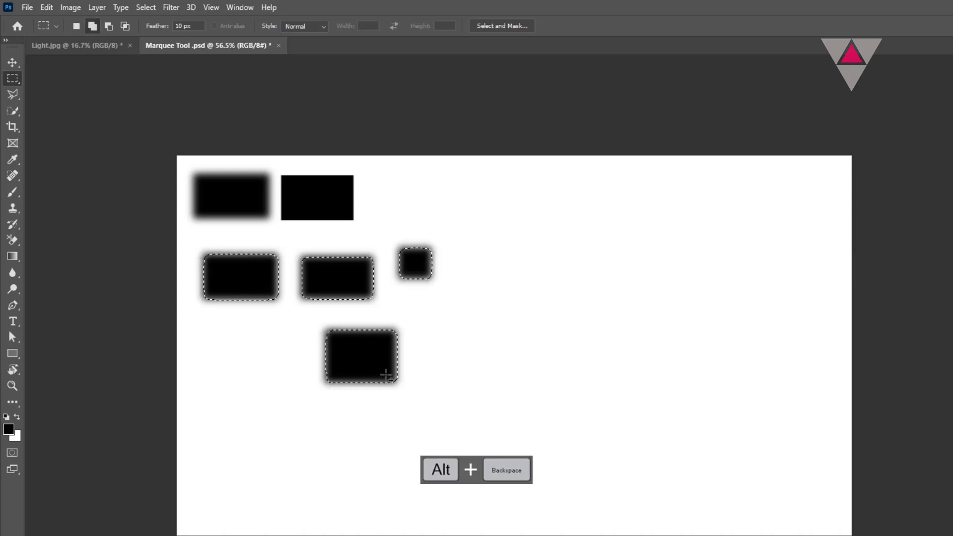
key(ctrl+z)
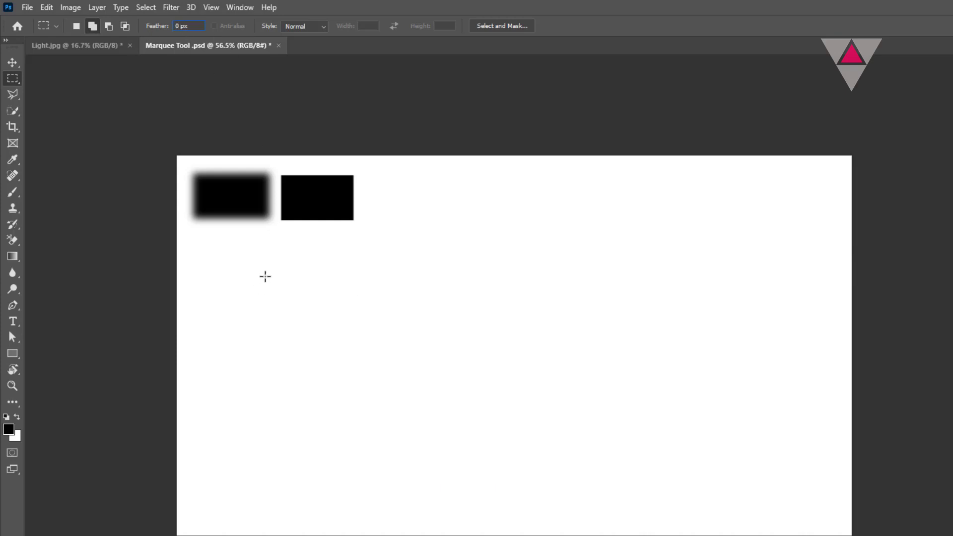
Step: Fill a sharp black rectangle below the boxes and select three more rectangles
drag(259, 277, 360, 325)
key(alt+BackSpace)
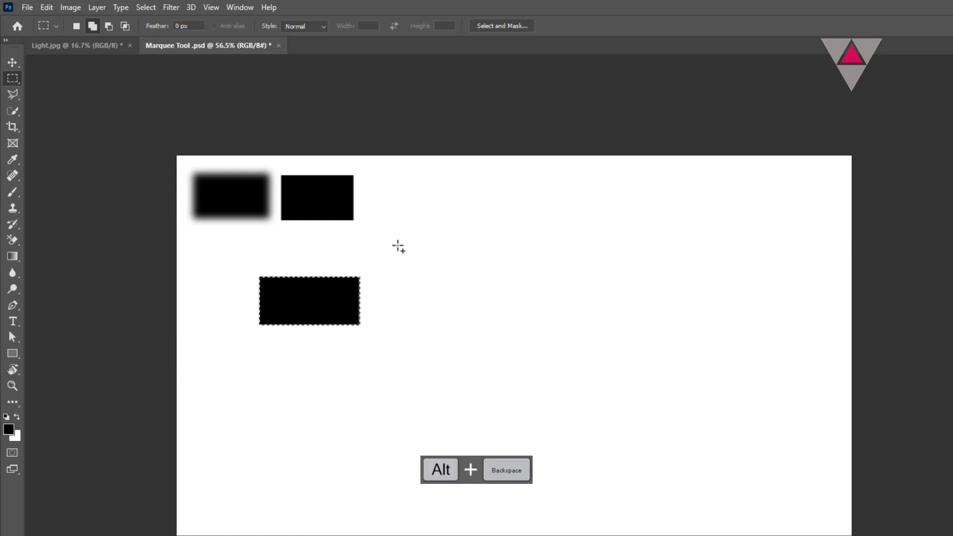
drag(398, 245, 456, 282)
drag(388, 319, 434, 350)
drag(327, 354, 372, 385)
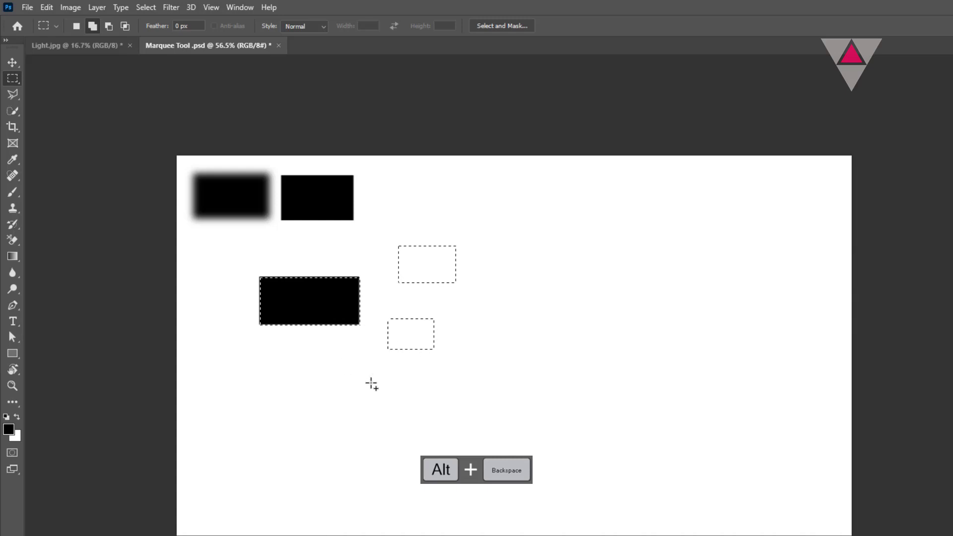
Step: Feather the three selections by 10 px, fill them black, then fill the canvas white
click(145, 7)
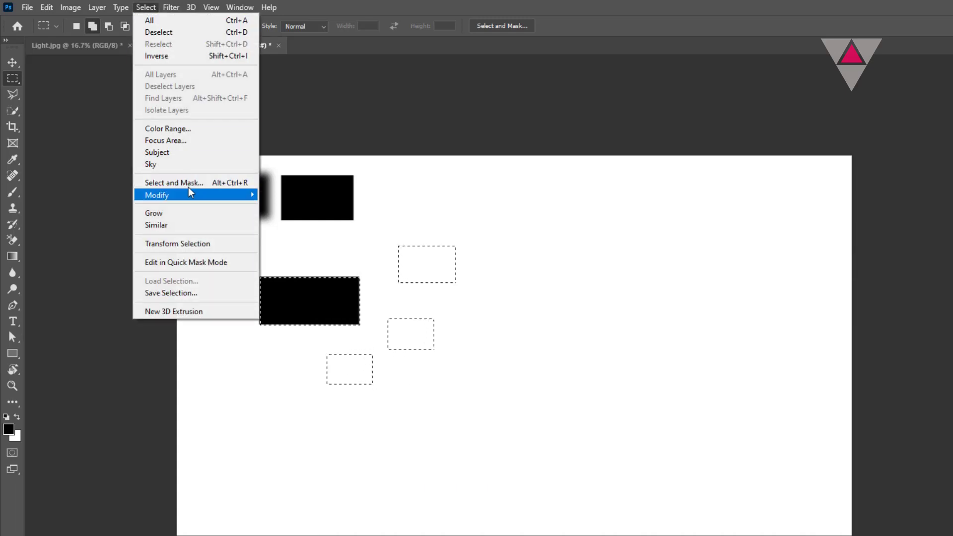
mouse_move(191, 195)
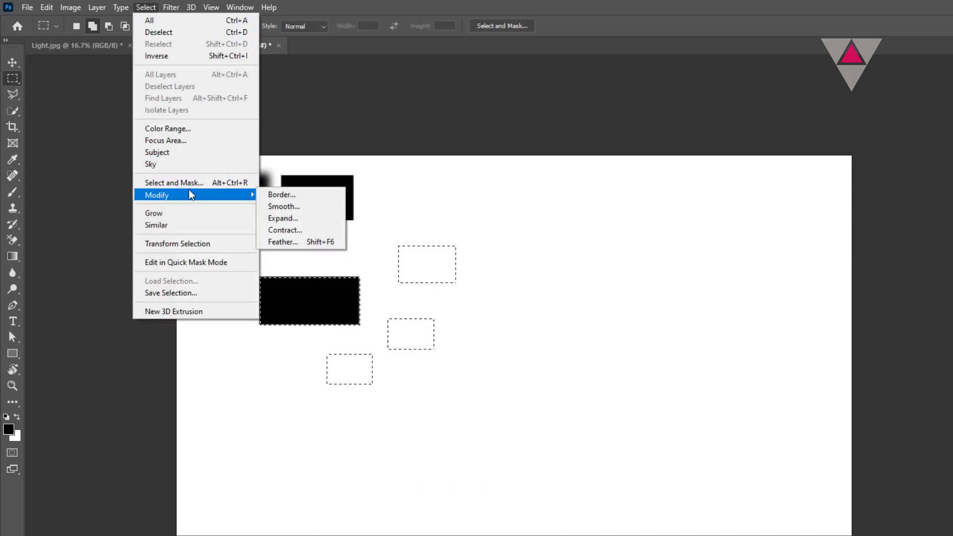
click(283, 242)
key(Return)
key(alt+BackSpace)
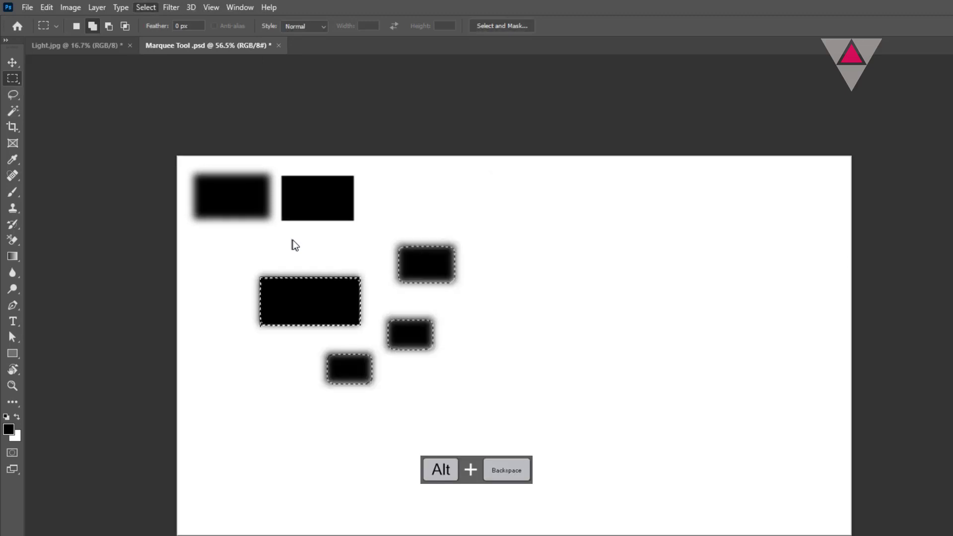
key(ctrl+a)
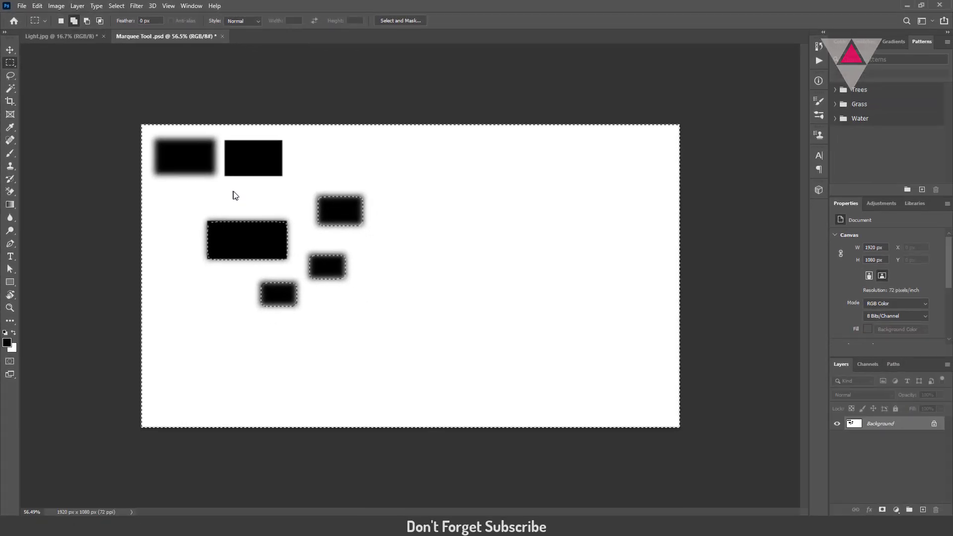
key(ctrl+BackSpace)
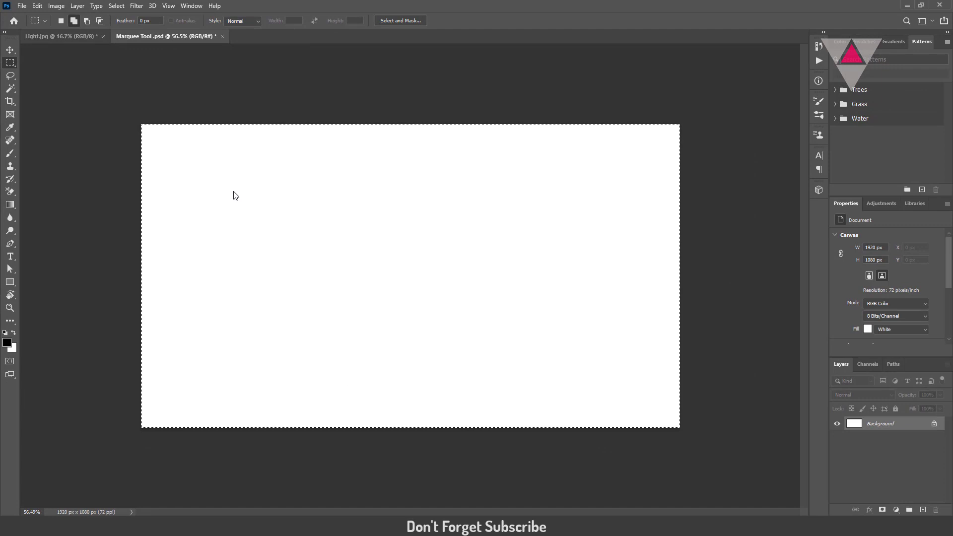
Step: With Style Normal, draw three freely sized rectangular selections, then deselect
key(ctrl+d)
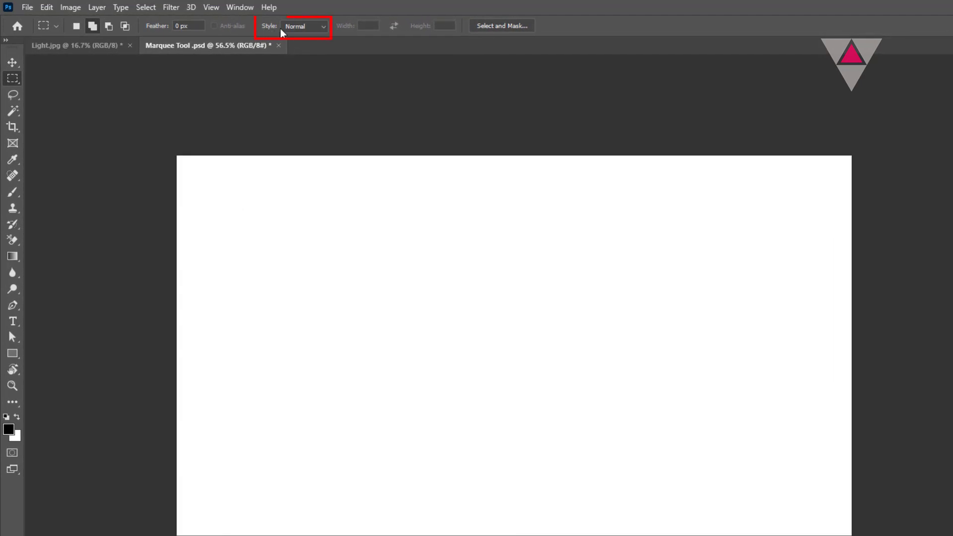
click(299, 31)
click(296, 36)
drag(249, 198, 468, 267)
drag(247, 280, 390, 428)
drag(318, 169, 350, 479)
key(ctrl+d)
Step: Draw Fixed Ratio selections at 1:2, swap to 2:1 and add two wide ones
click(322, 30)
click(318, 45)
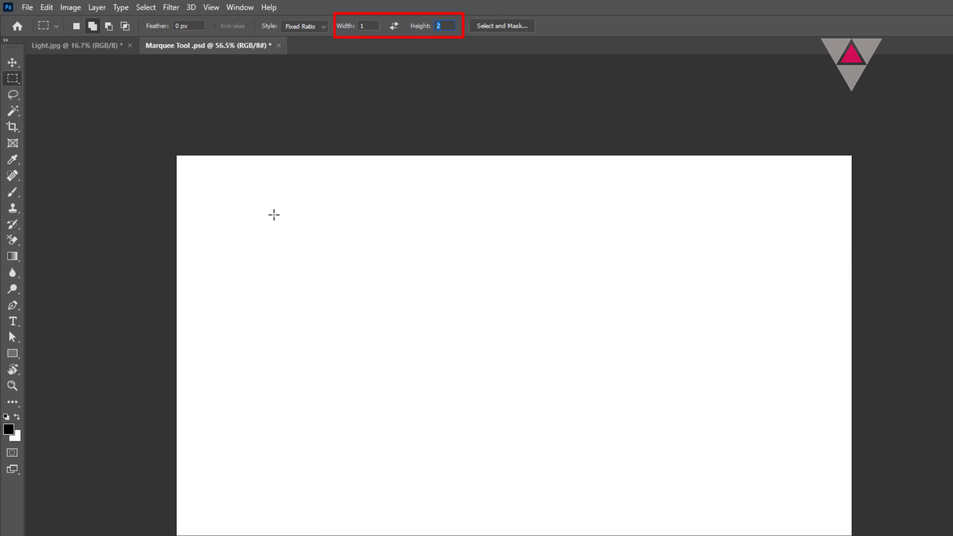
drag(230, 204, 417, 354)
click(417, 354)
drag(325, 226, 425, 321)
click(394, 27)
drag(411, 228, 574, 296)
drag(367, 162, 511, 208)
key(ctrl+d)
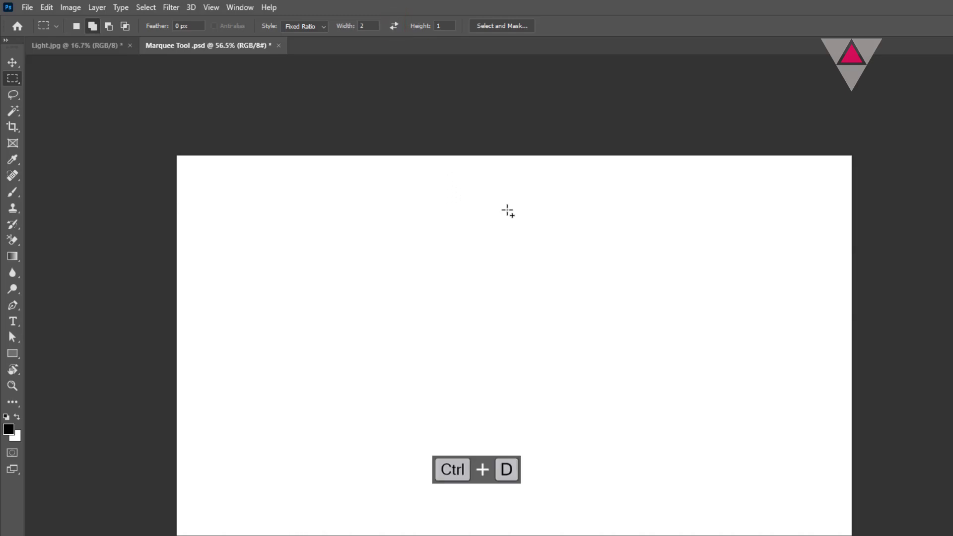
Step: Switch to Fixed Size 5 in by 2 in and place several selections
click(323, 27)
click(313, 55)
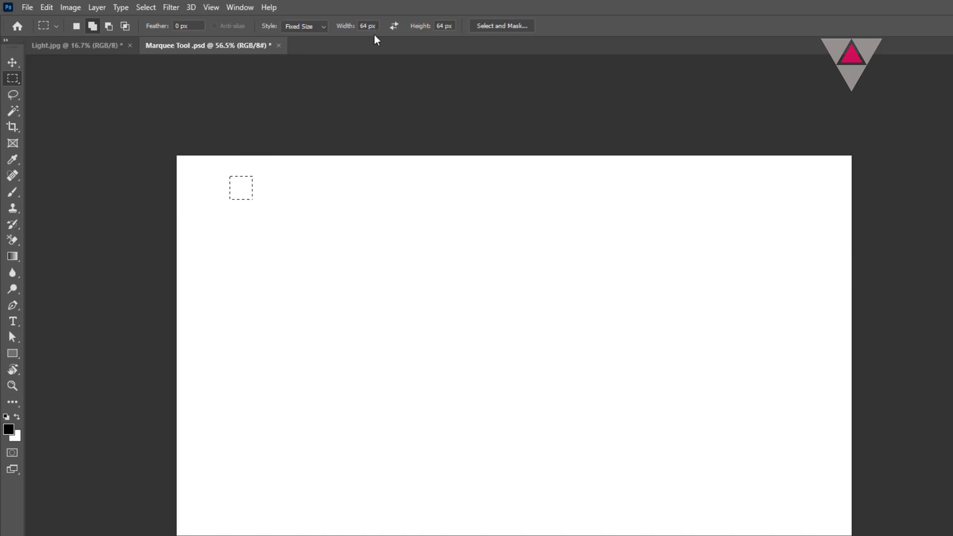
text(2)
text(5 in)
click(234, 250)
click(307, 253)
click(395, 26)
click(400, 234)
click(404, 301)
Step: With Style Normal, draw three free rectangles, then two perfect squares, clearing each set
key(ctrl+d)
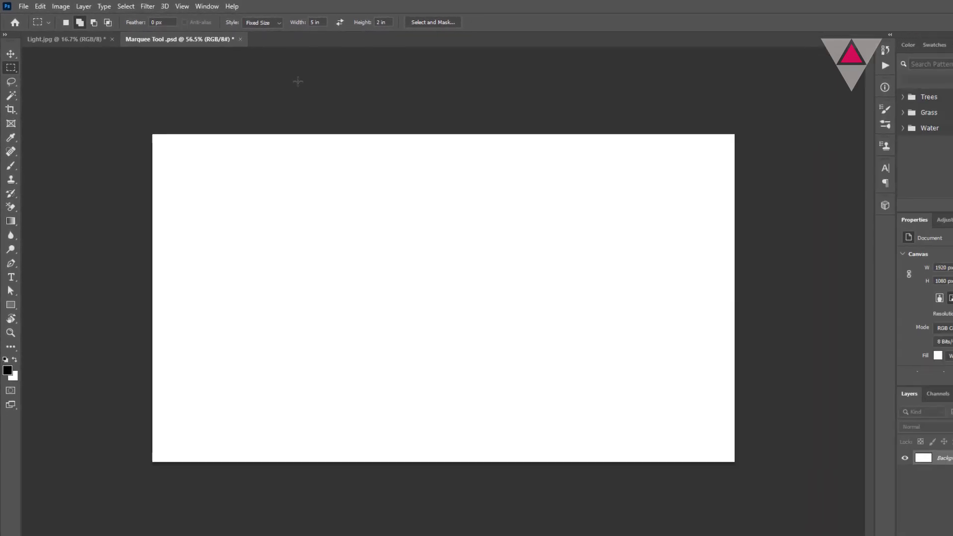
click(250, 29)
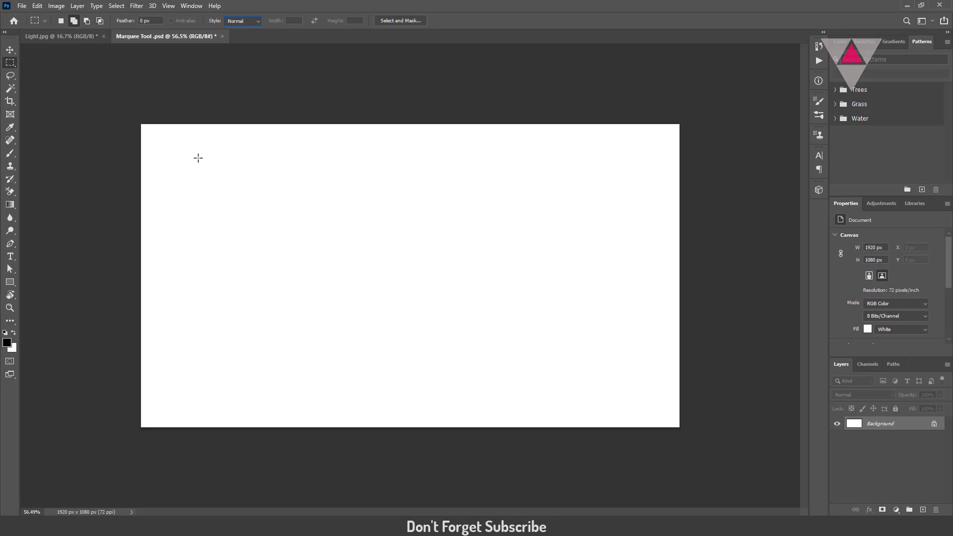
drag(198, 157, 258, 204)
drag(289, 157, 421, 374)
drag(155, 242, 280, 272)
key(ctrl+d)
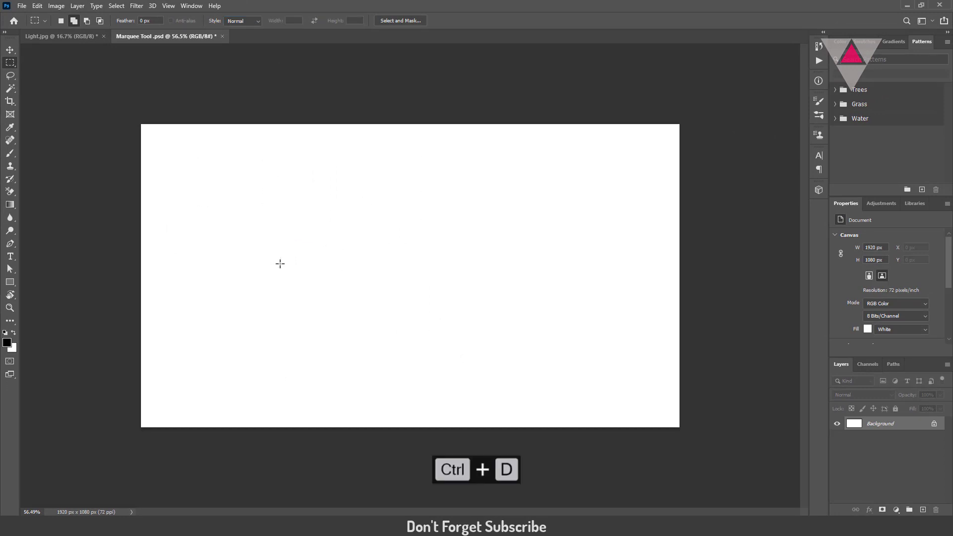
drag(259, 207, 281, 224)
drag(288, 164, 501, 300)
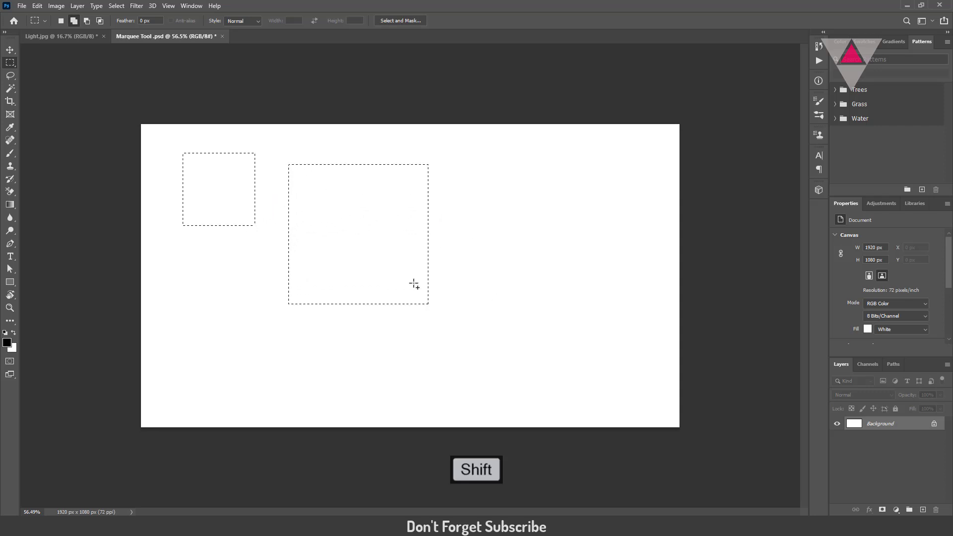
key(ctrl+d)
Step: With Elliptical Marquee, draw wide and tall ellipses plus two circles, then deselect
drag(10, 63, 22, 66)
drag(178, 159, 415, 193)
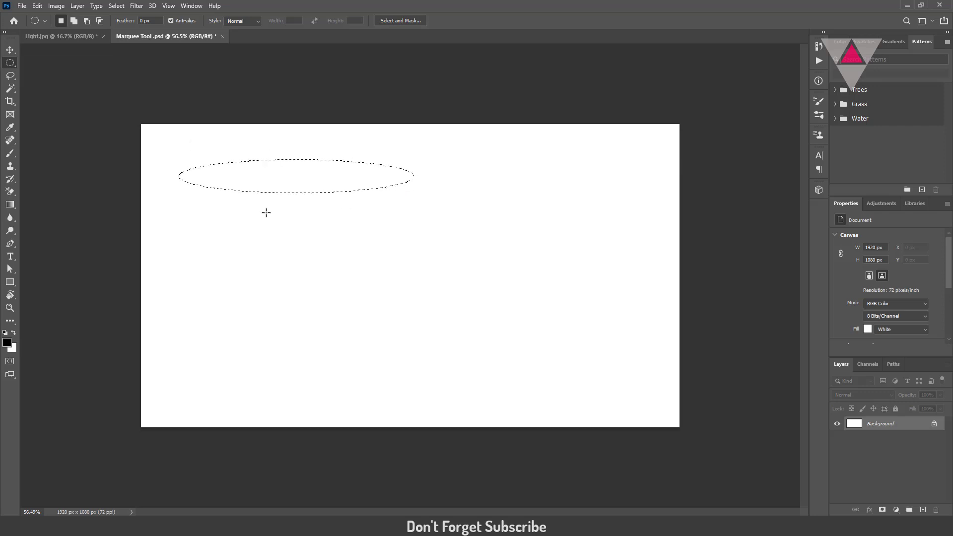
drag(266, 213, 301, 379)
drag(186, 155, 394, 193)
key(shift)
drag(173, 198, 256, 265)
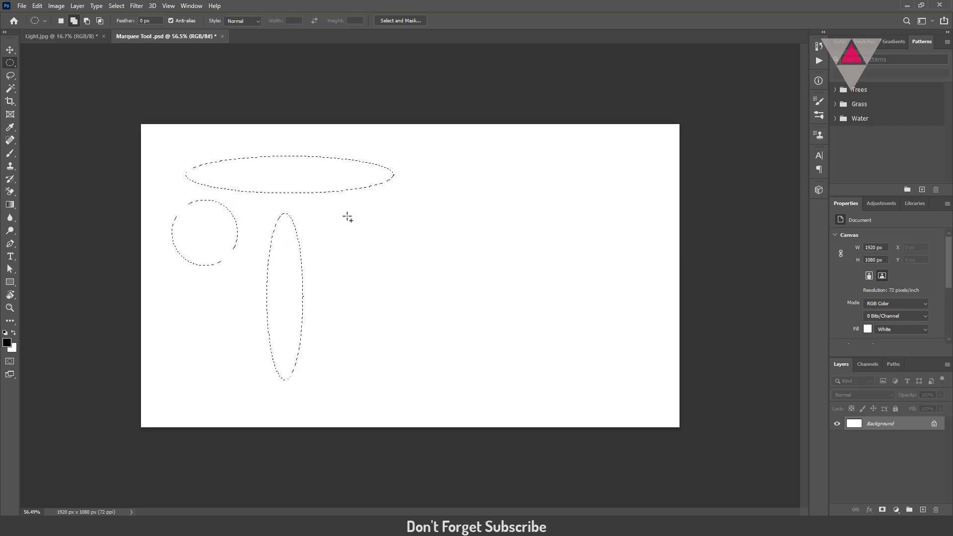
drag(330, 210, 443, 269)
key(ctrl+d)
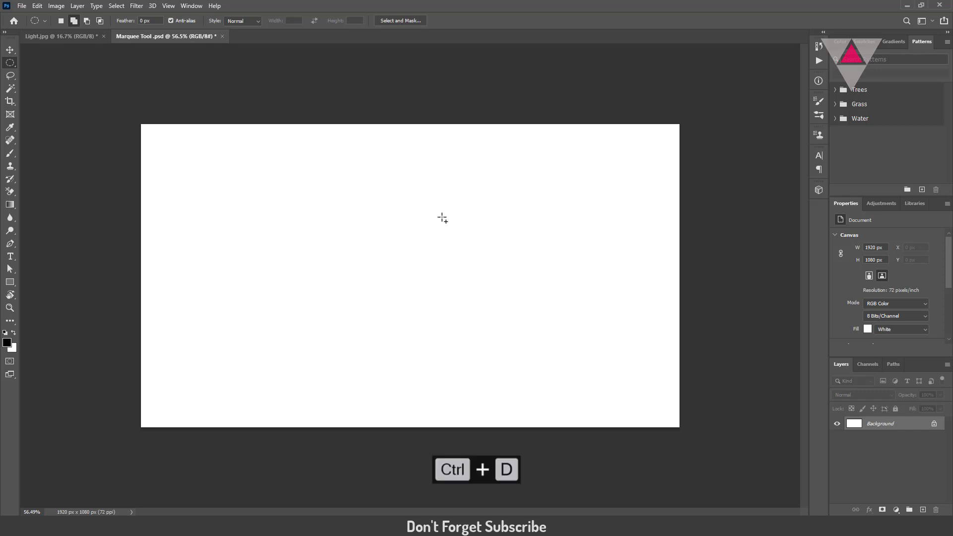